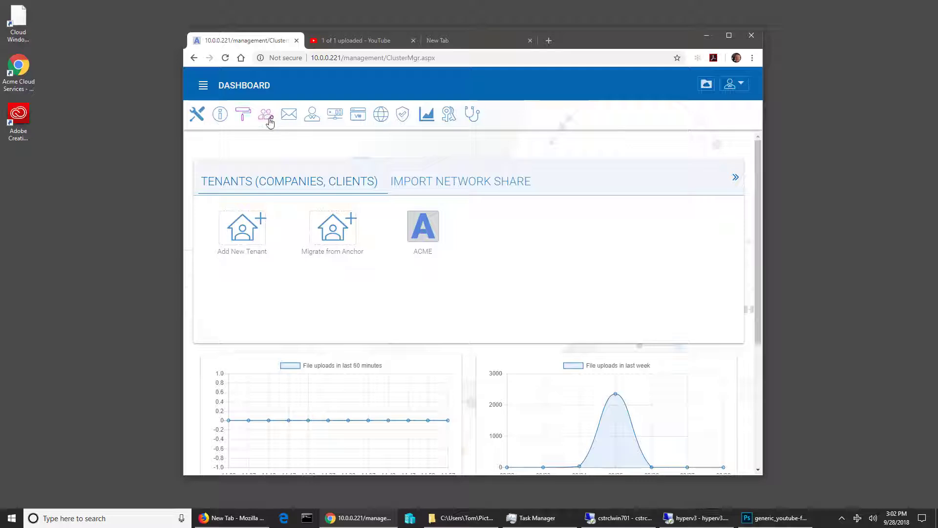
# Step: Go to the ACME tenant's Group Policy Folder & Storage Filters page listing the extension rules
pyautogui.click(434, 232)
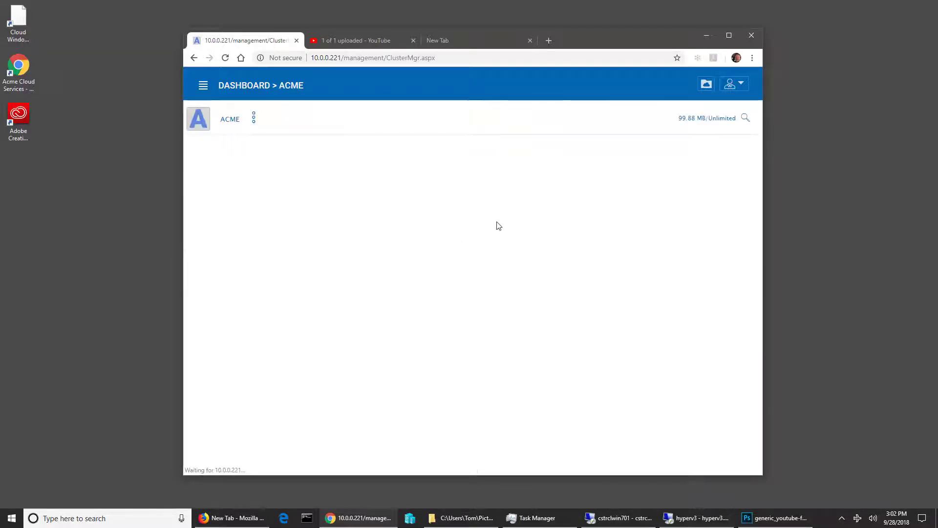
pyautogui.click(261, 123)
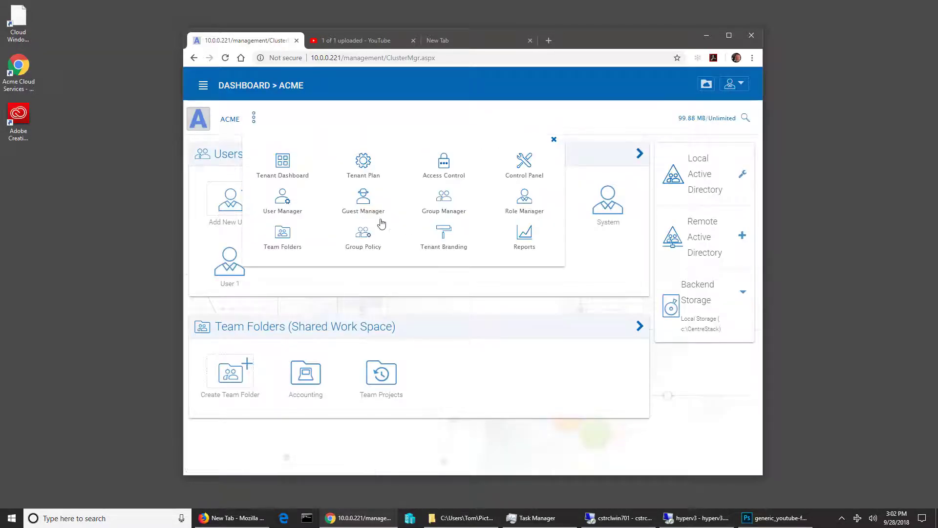
pyautogui.click(377, 237)
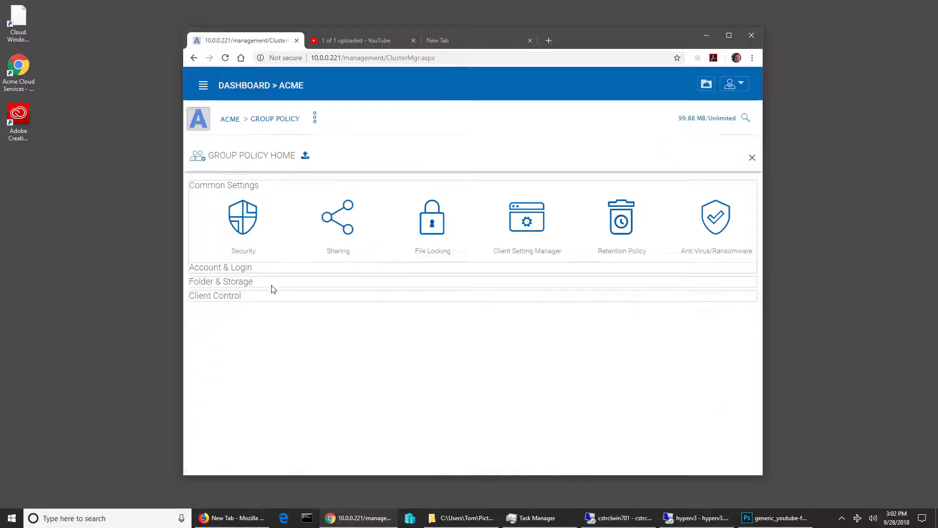
pyautogui.click(244, 268)
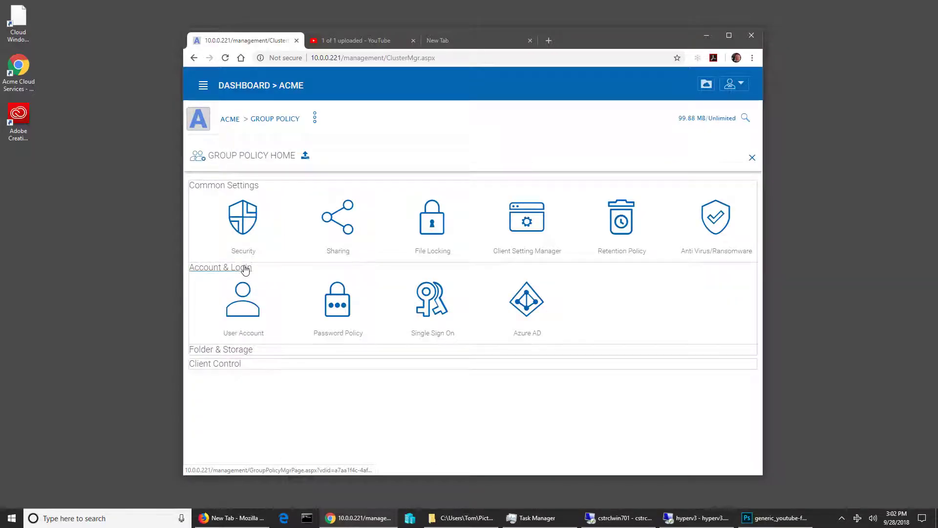
pyautogui.click(243, 268)
pyautogui.click(227, 282)
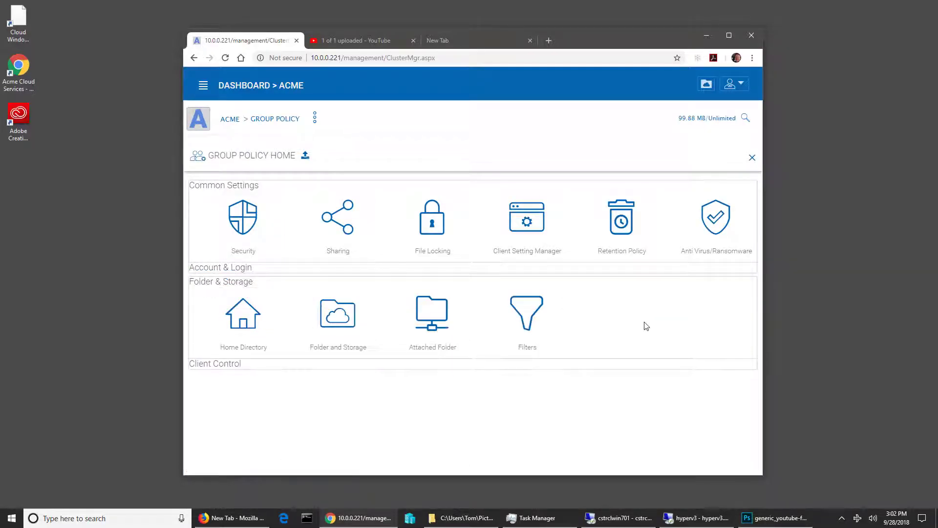
pyautogui.click(529, 315)
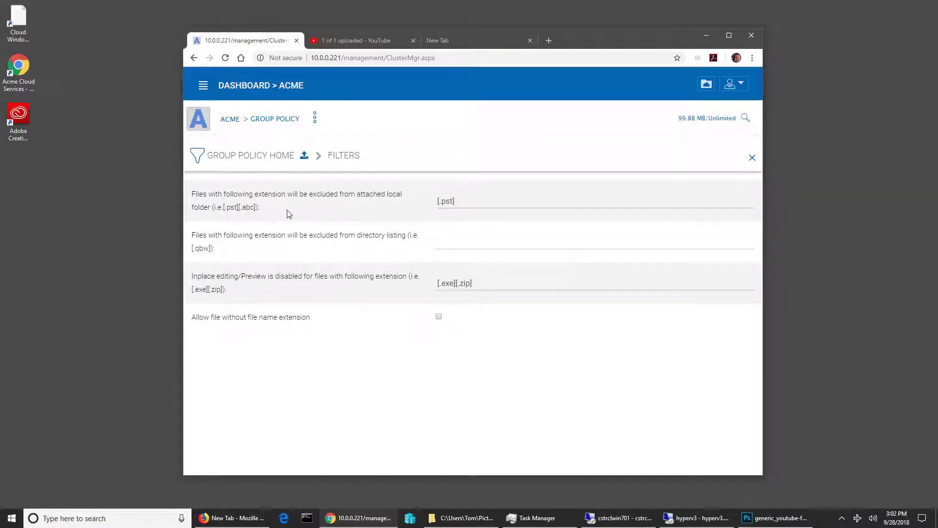
pyautogui.click(444, 201)
pyautogui.click(460, 212)
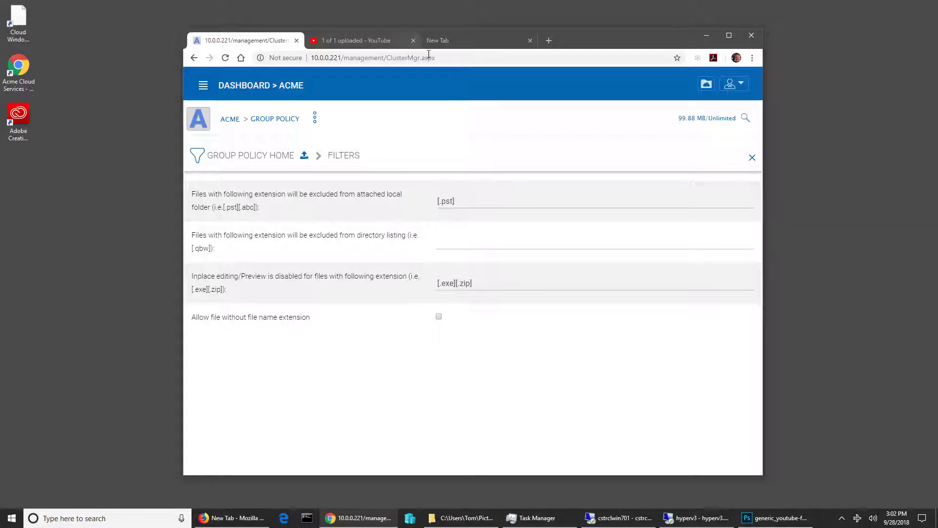
pyautogui.moveTo(626, 44); pyautogui.dragTo(619, 26)
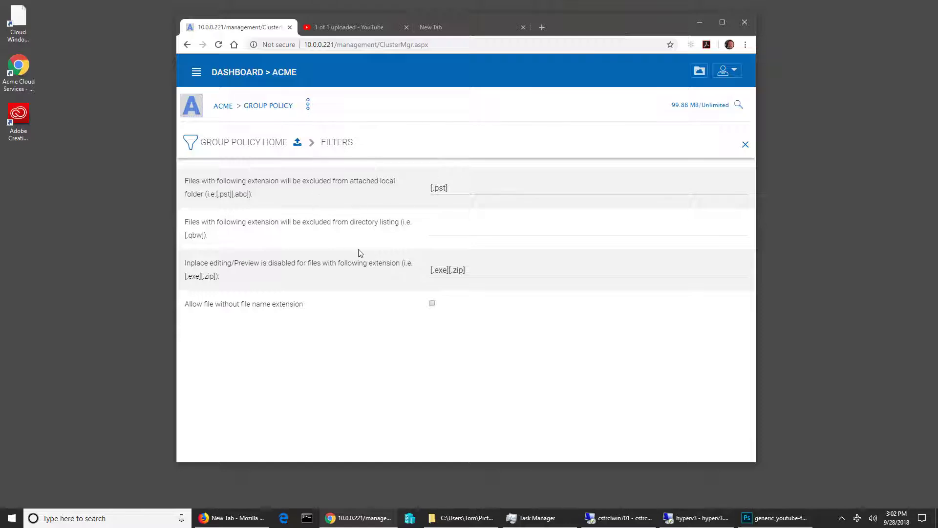
pyautogui.click(454, 190)
pyautogui.moveTo(458, 189); pyautogui.dragTo(421, 192)
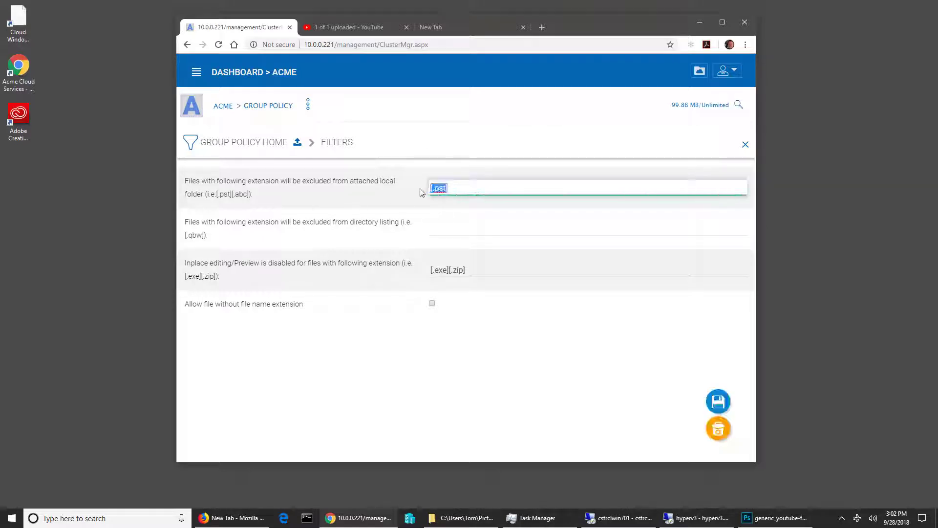
pyautogui.press('BackSpace')
pyautogui.click(719, 428)
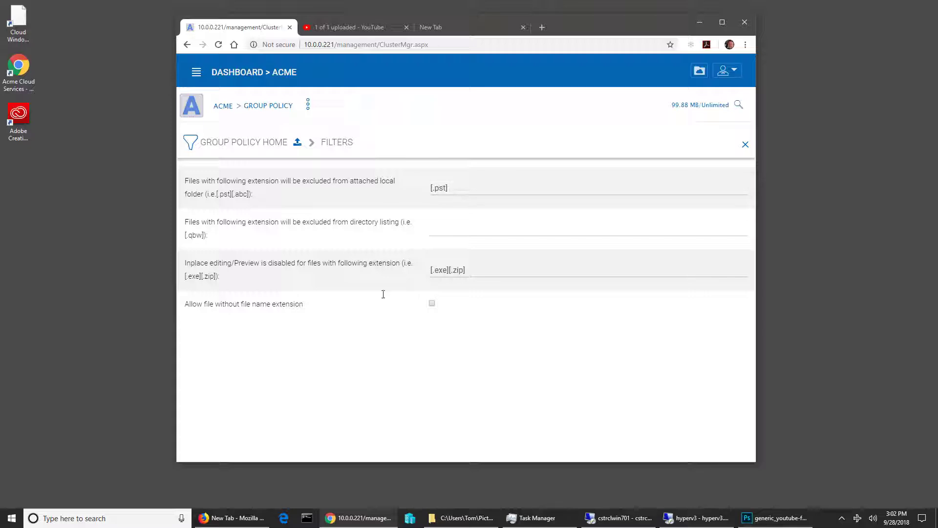
# Step: Bring the youtube pictures folder window forward, enlarge it and switch it to Details view
pyautogui.click(454, 518)
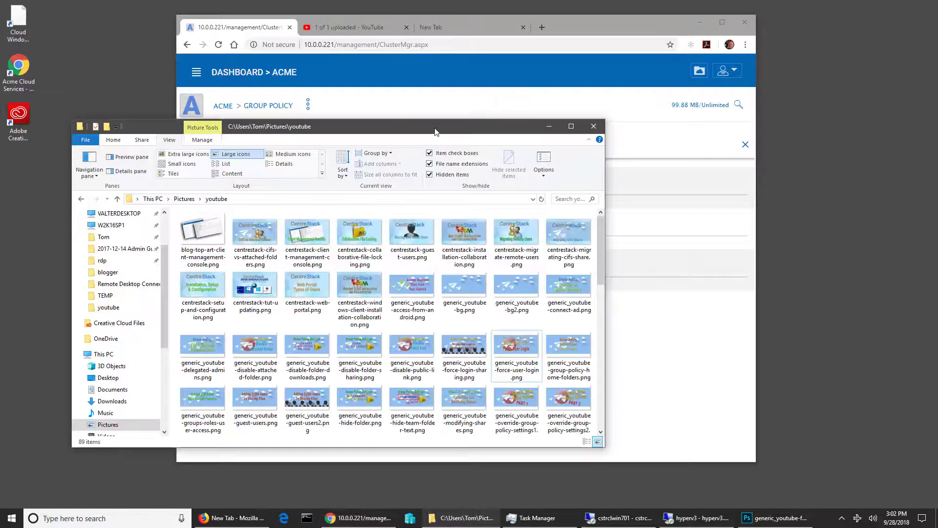
pyautogui.moveTo(435, 131); pyautogui.dragTo(457, 108)
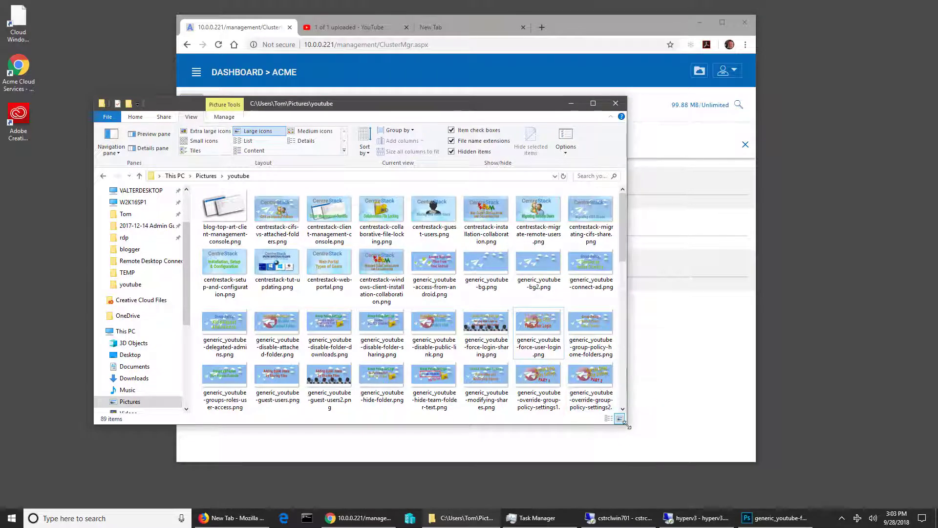
pyautogui.moveTo(628, 425); pyautogui.dragTo(704, 489)
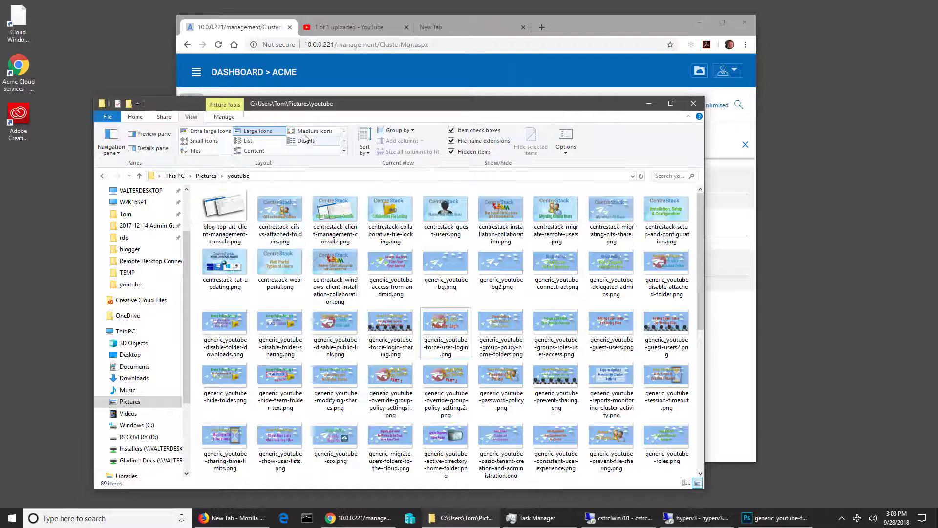
pyautogui.click(247, 141)
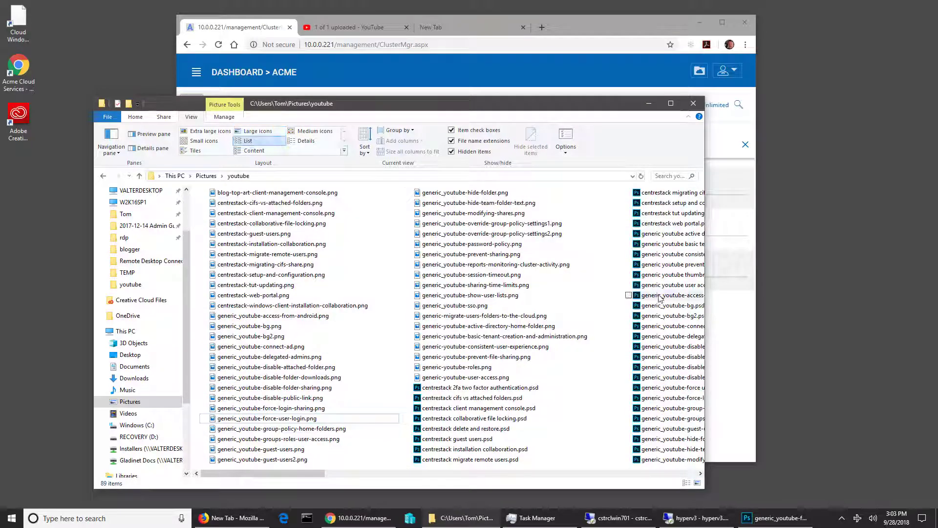
pyautogui.click(306, 141)
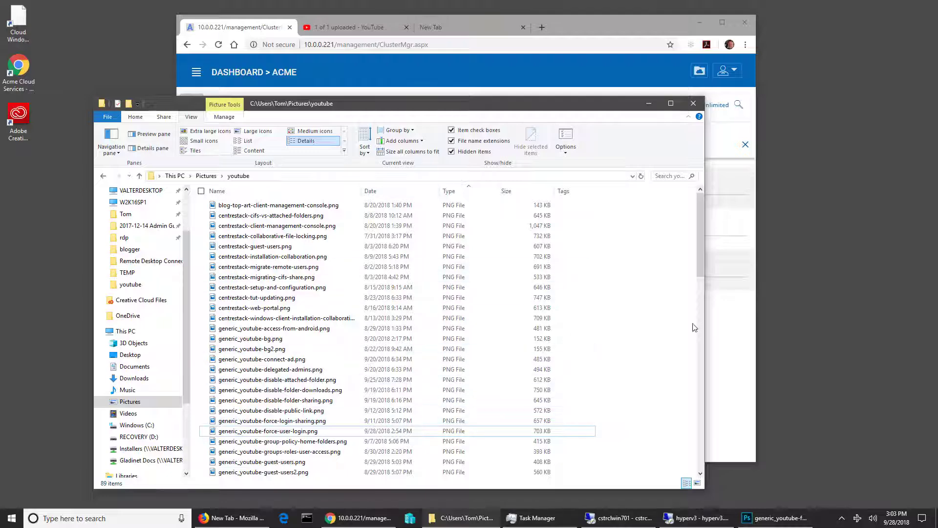
# Step: Scroll down to the .psd files, then return to the CentreStack Filters page in Chrome
pyautogui.moveTo(703, 253); pyautogui.dragTo(701, 360)
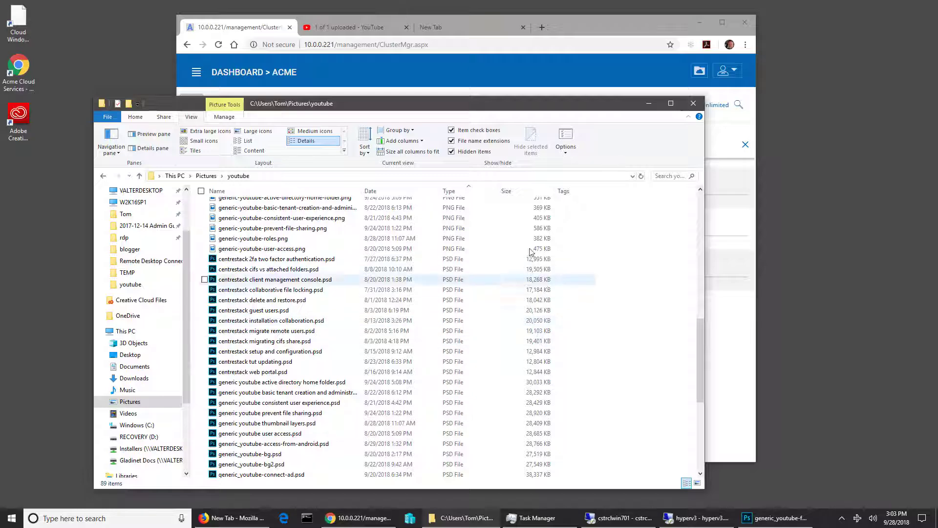
pyautogui.moveTo(702, 332); pyautogui.dragTo(684, 312)
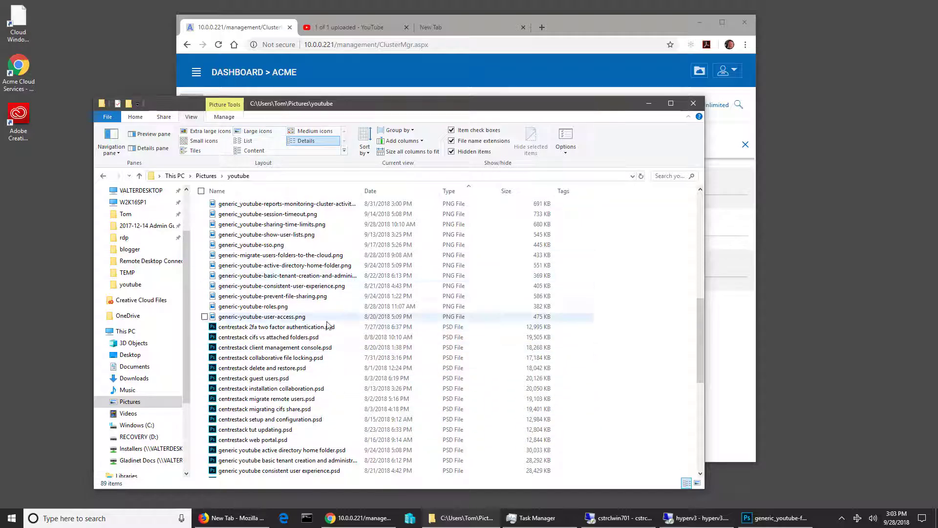
pyautogui.moveTo(421, 110); pyautogui.dragTo(437, 110)
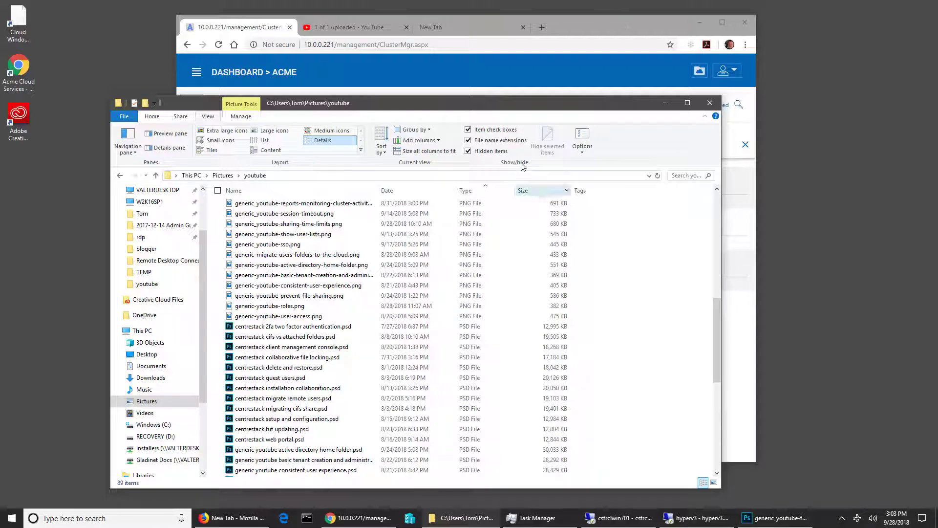
pyautogui.click(585, 28)
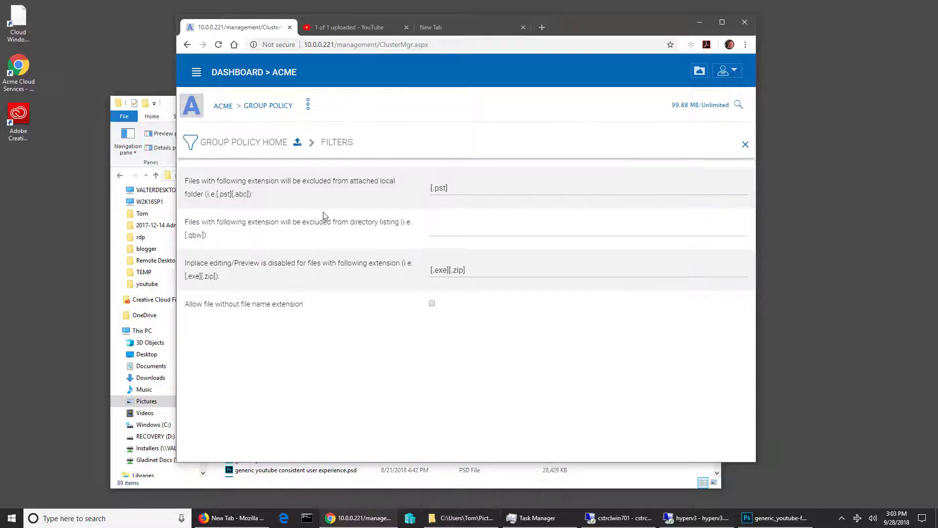
# Step: Change the local-folder exclusion filter to [.pst][.psd], save it, and open the web file browser
pyautogui.click(451, 182)
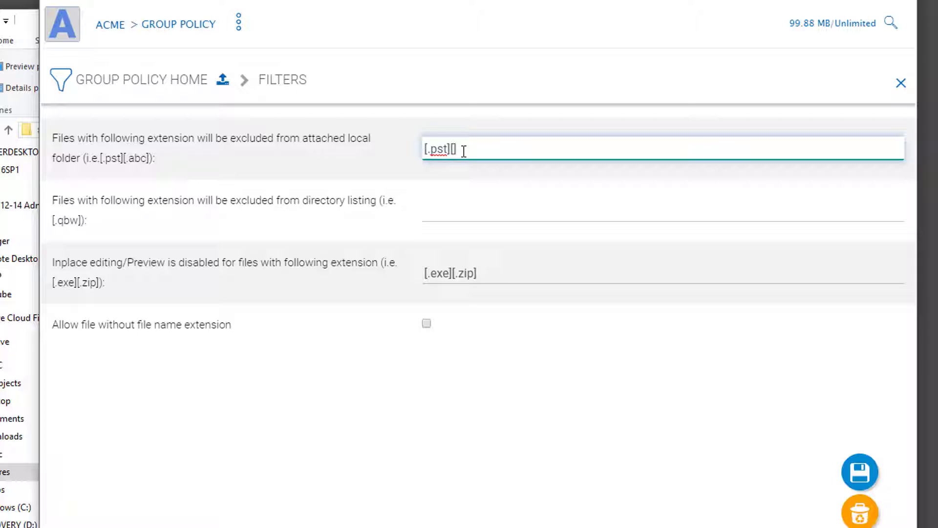
pyautogui.write('psd]')
pyautogui.click(858, 470)
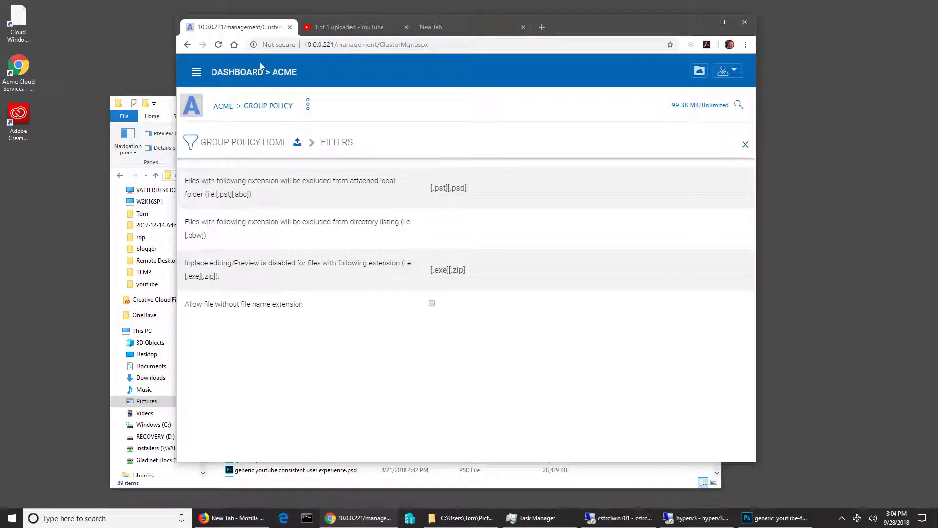
pyautogui.click(698, 72)
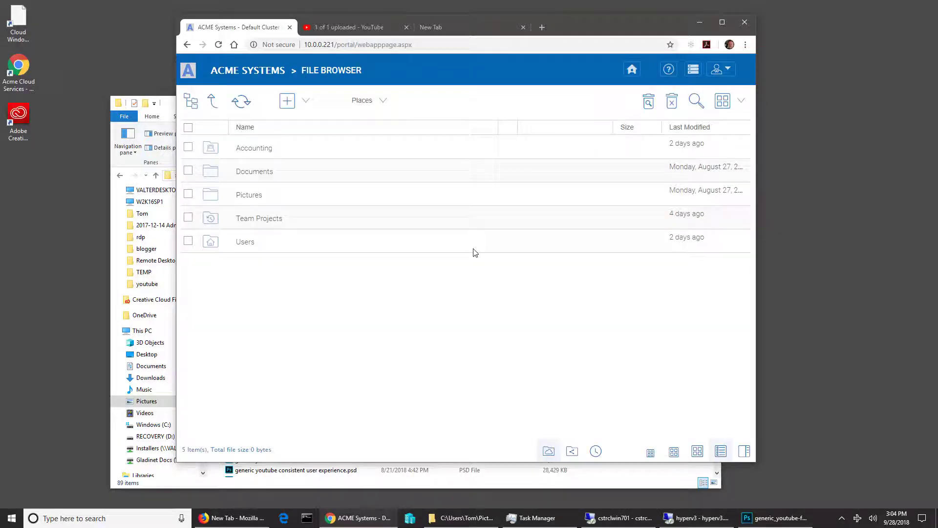
# Step: Create a folder named Artwork in Team Projects, then switch to the CSTRCLWINX01 client desktop
pyautogui.click(277, 221)
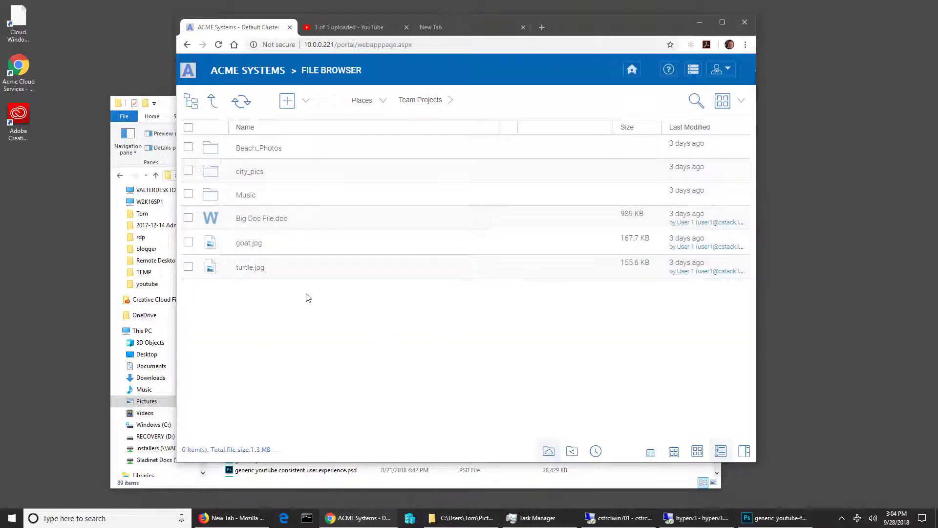
pyautogui.click(288, 101)
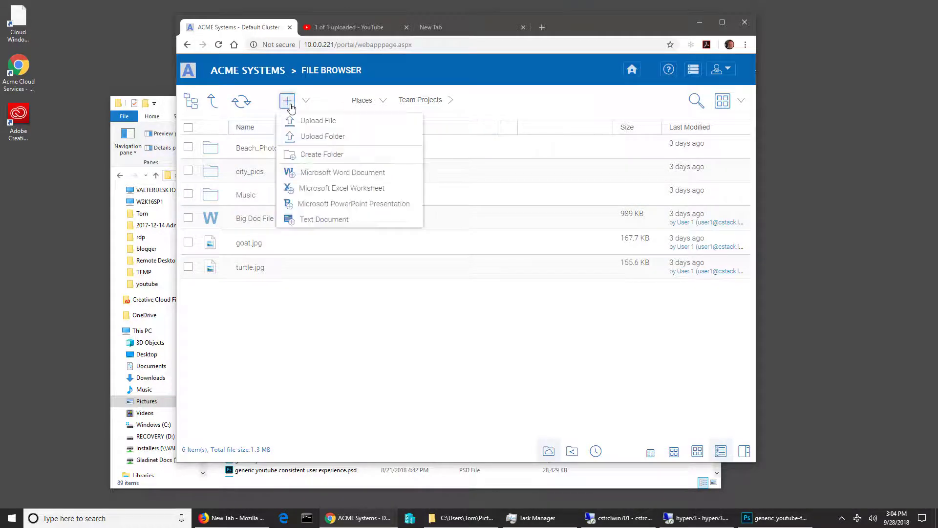
pyautogui.click(322, 155)
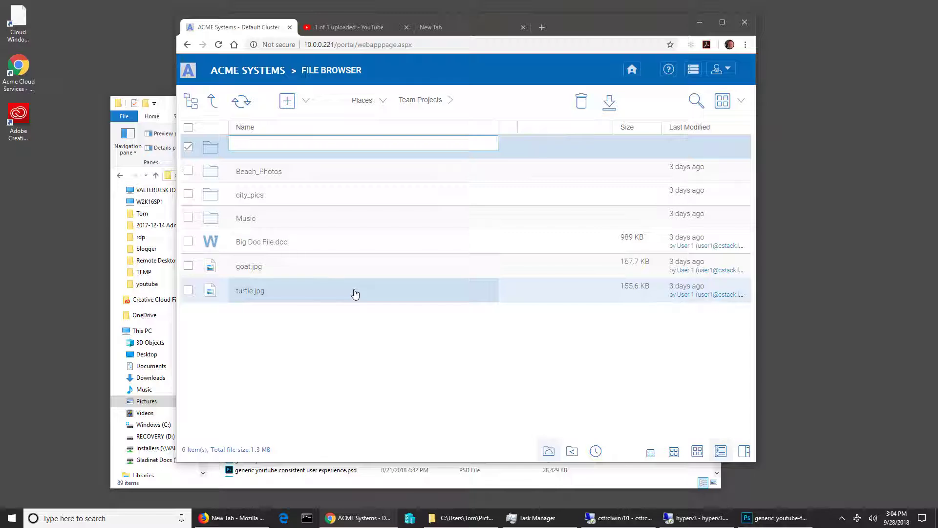
pyautogui.write('Artwork')
pyautogui.press('Return')
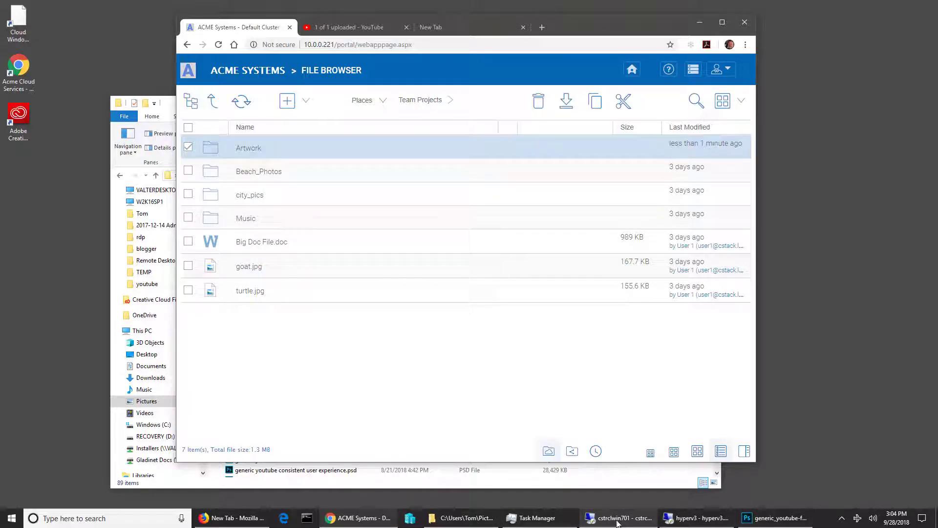
pyautogui.moveTo(695, 523)
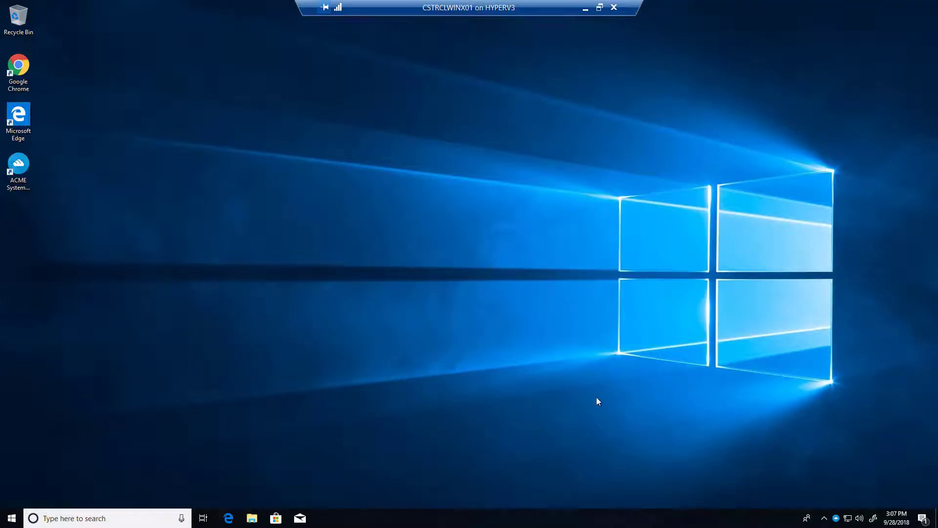
# Step: Check the ACME tray client reports all data synced, then open ACME Systems (M:)
pyautogui.click(836, 518)
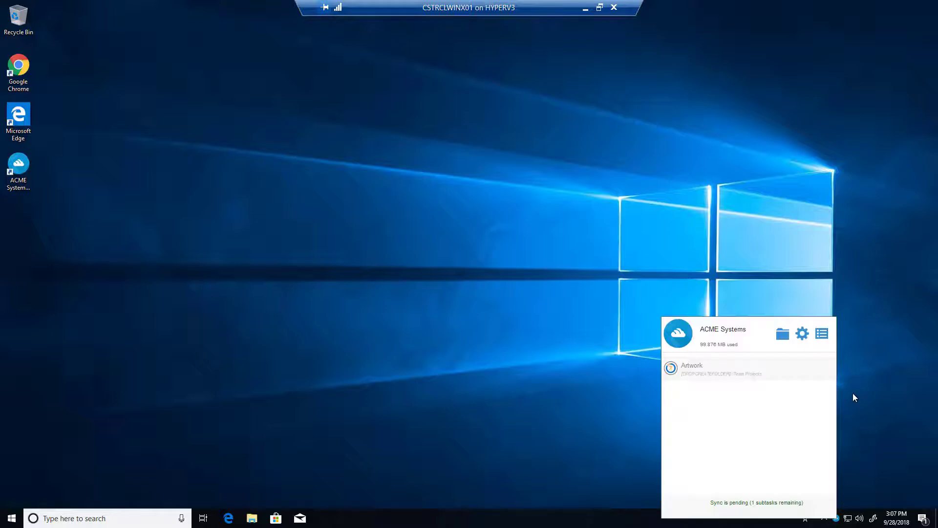
pyautogui.click(822, 335)
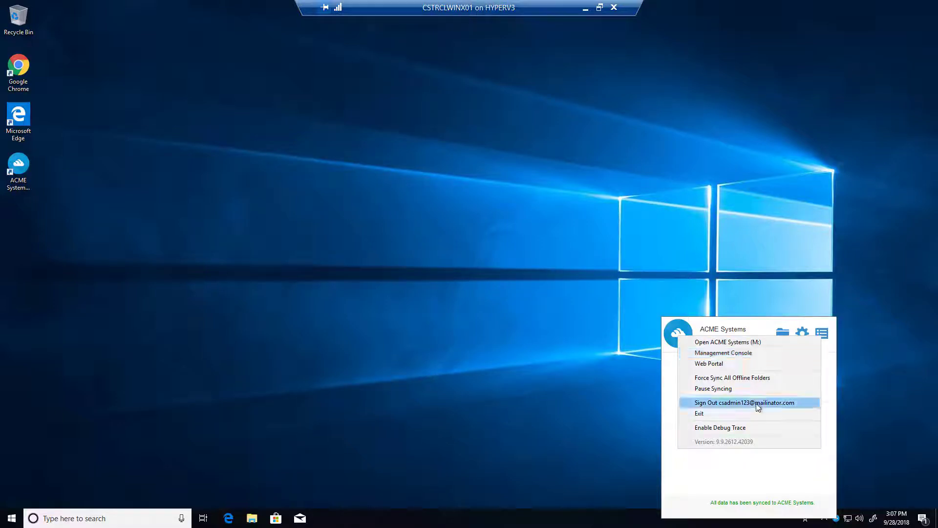
pyautogui.click(779, 332)
# Step: Paste the five copied PNG artwork files into M:\Team Projects\Artwork
pyautogui.click(781, 332)
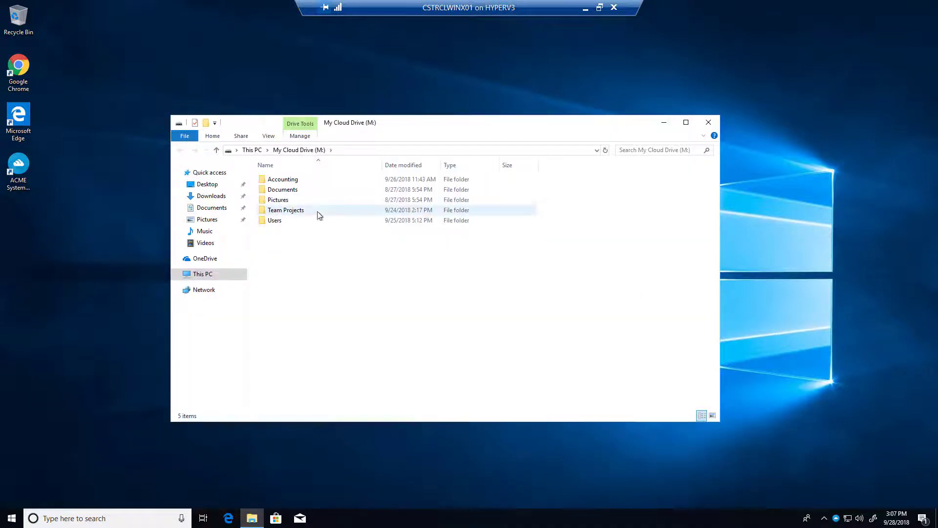
pyautogui.doubleClick(298, 211)
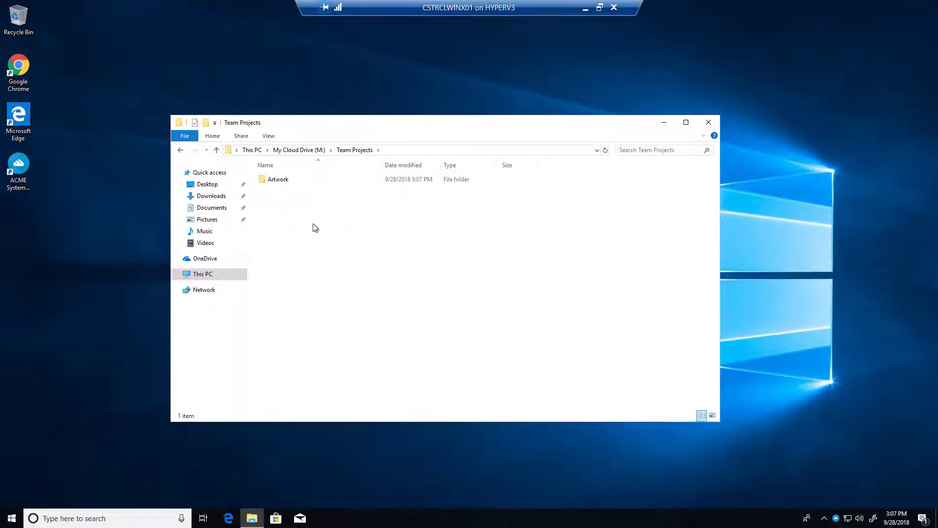
pyautogui.doubleClick(275, 185)
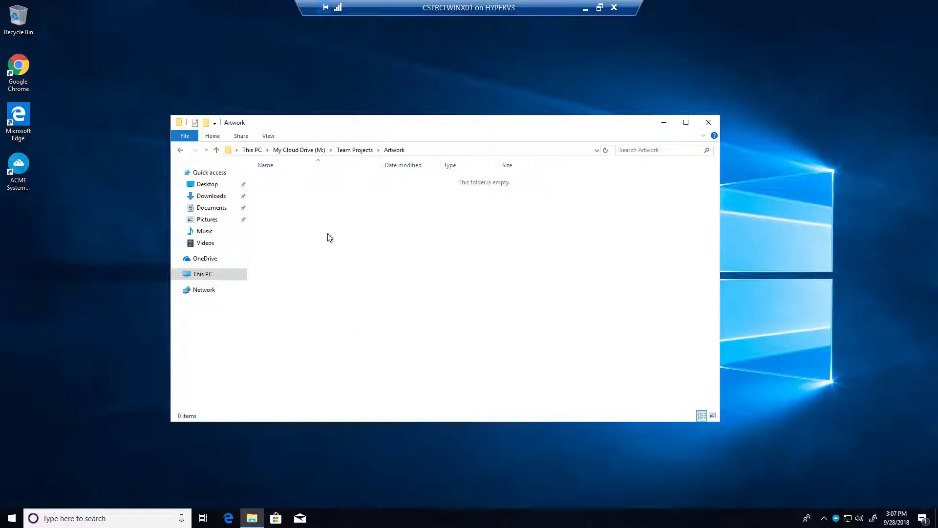
pyautogui.rightClick(307, 216)
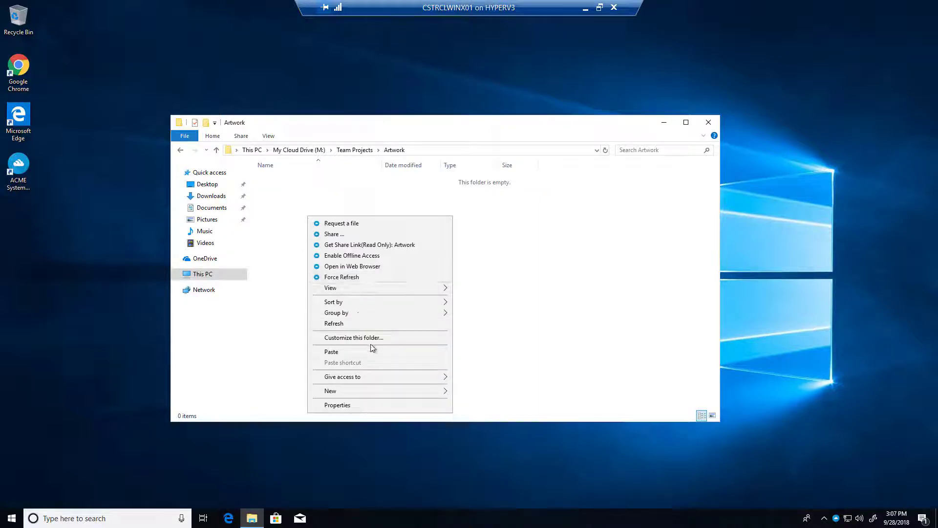
pyautogui.click(352, 350)
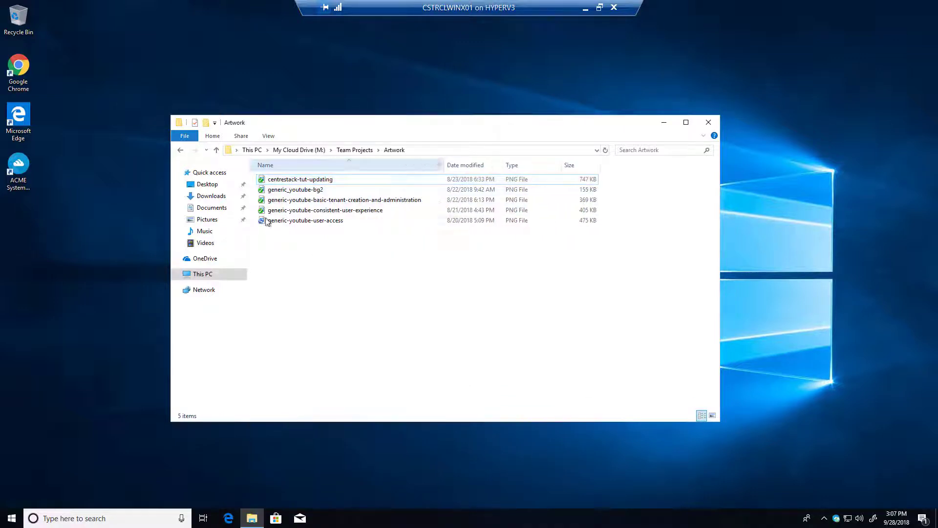
# Step: Turn on Hidden items and File name extensions in the Artwork folder view
pyautogui.click(269, 137)
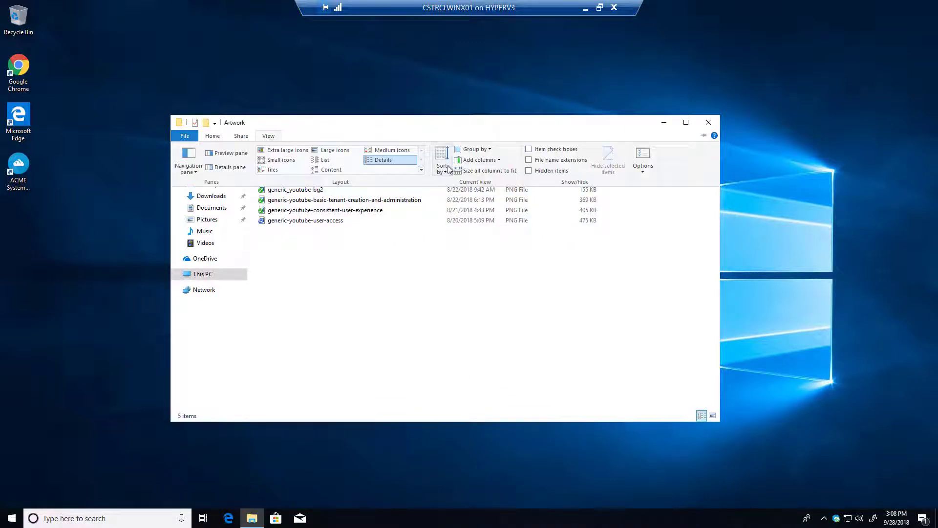
pyautogui.click(530, 171)
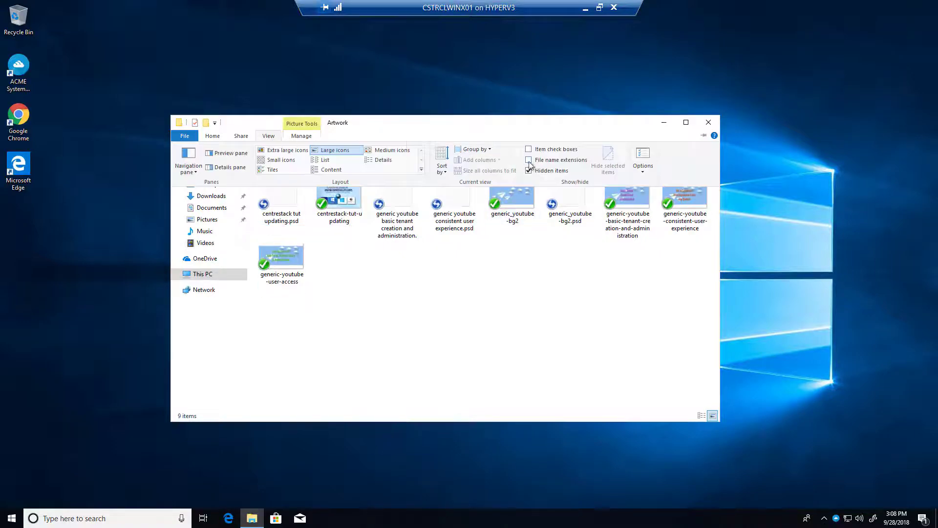
pyautogui.click(528, 160)
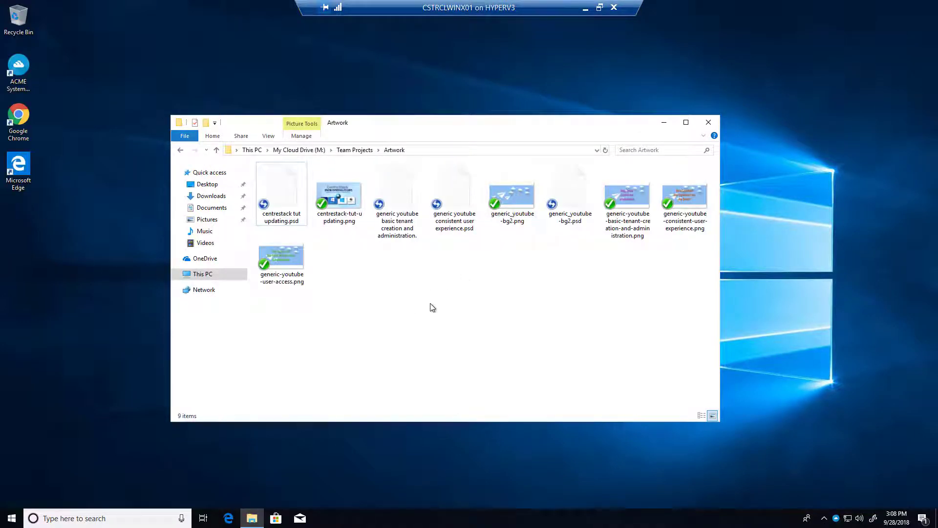
# Step: Show Artwork in Details view sorted by Type, and check the ACME sync status panel
pyautogui.click(270, 137)
pyautogui.click(325, 160)
pyautogui.click(387, 160)
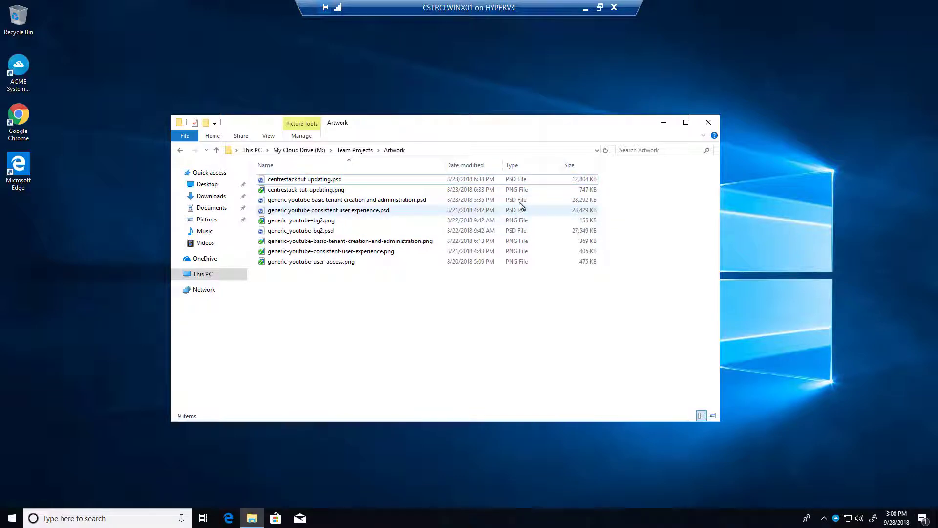
pyautogui.click(521, 166)
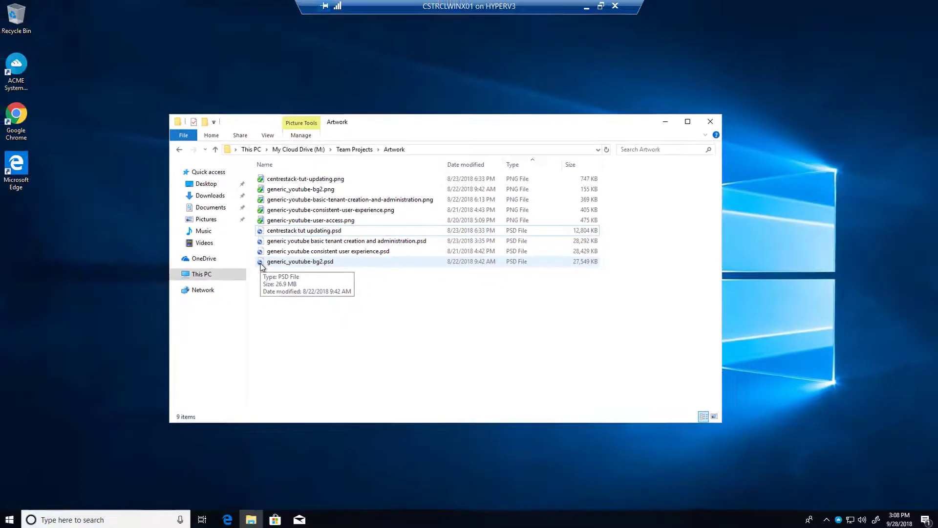
pyautogui.click(837, 520)
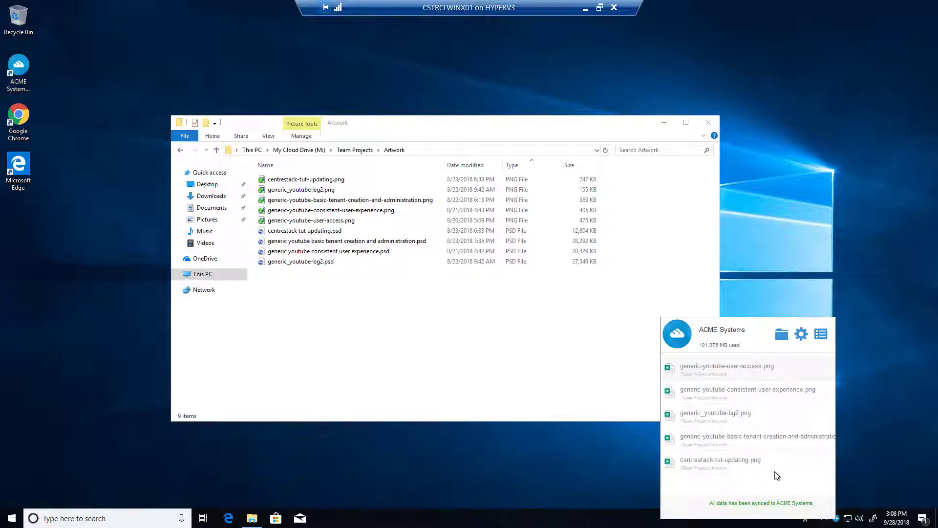
pyautogui.click(758, 294)
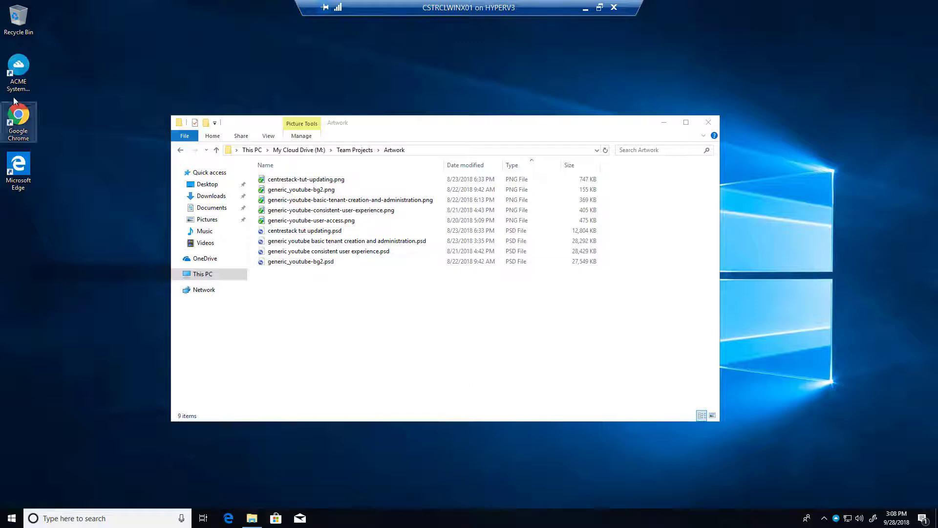
# Step: Launch Chrome and go to 10.0.0.221 to load the CentreStack login page
pyautogui.doubleClick(19, 121)
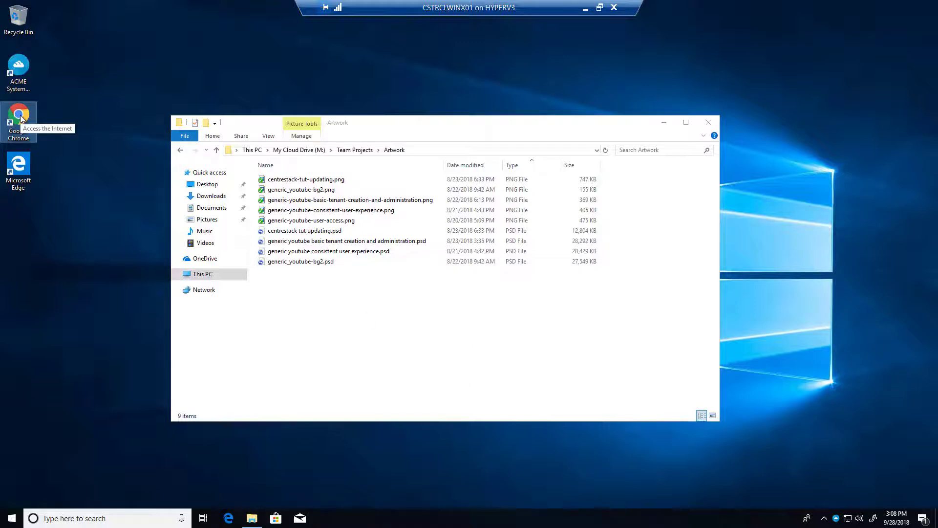
pyautogui.write('10')
pyautogui.write('.')
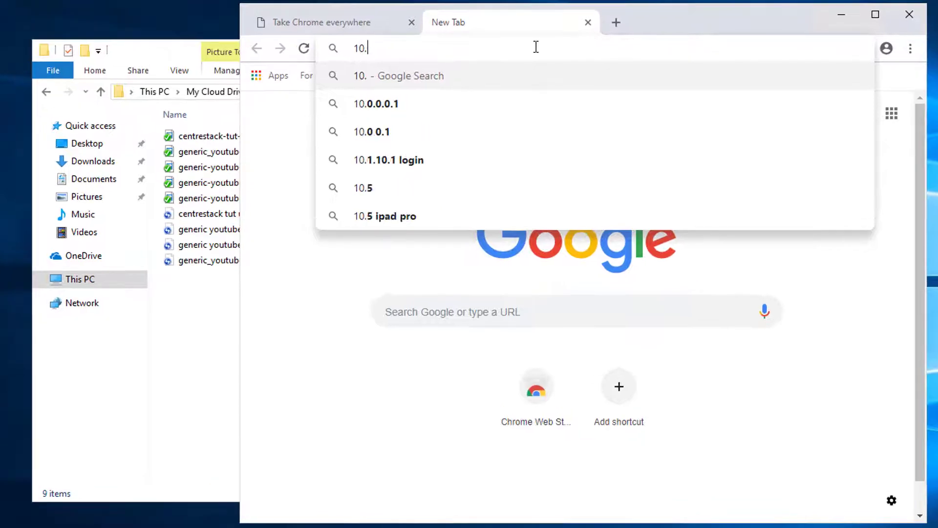
pyautogui.write('0.0.221')
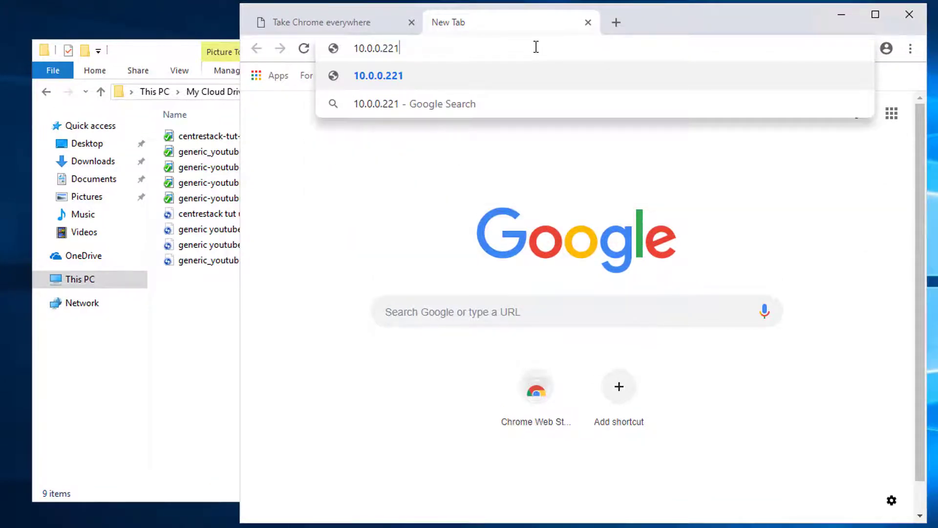
pyautogui.press('Return')
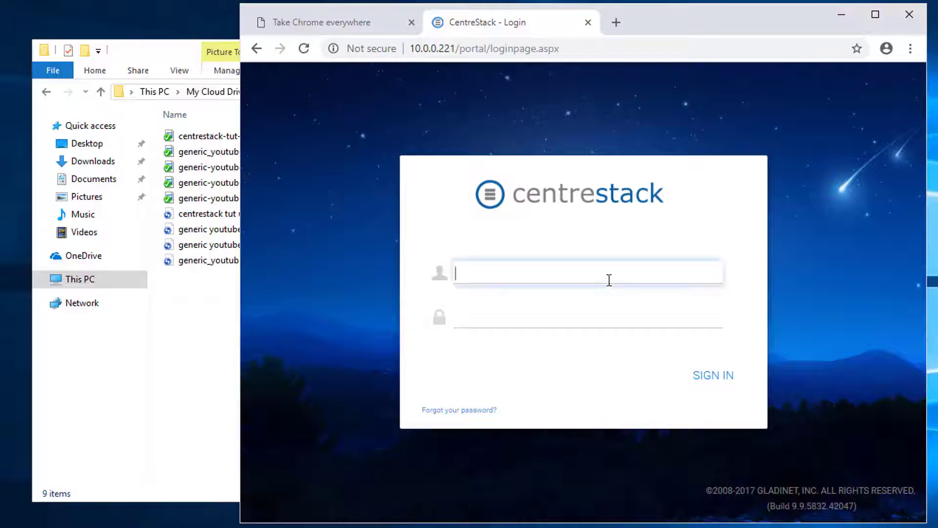
# Step: Sign in with the admin account's e-mail and password
pyautogui.click(609, 280)
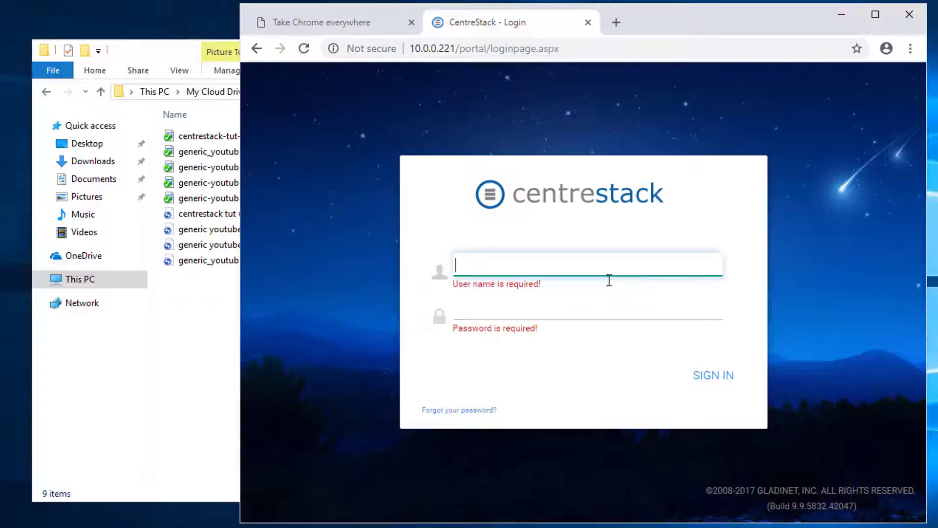
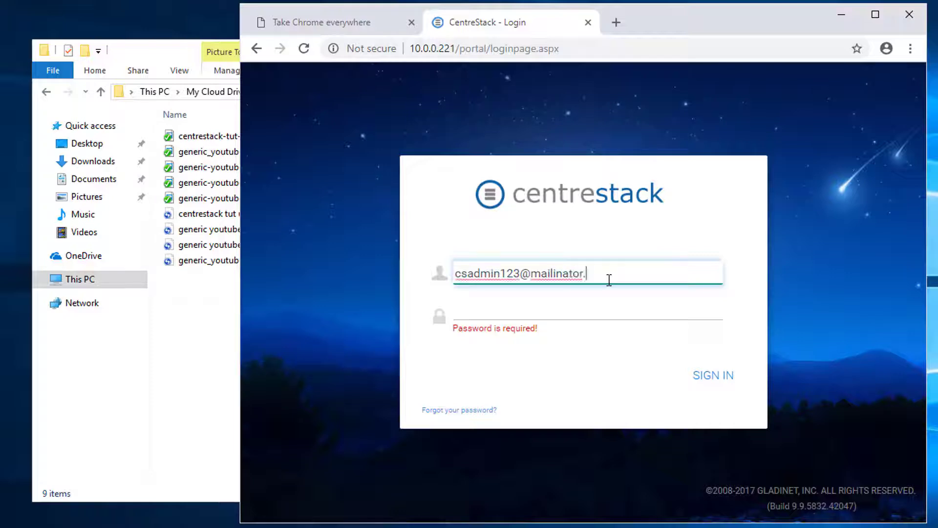
pyautogui.press('Tab')
pyautogui.write('**')
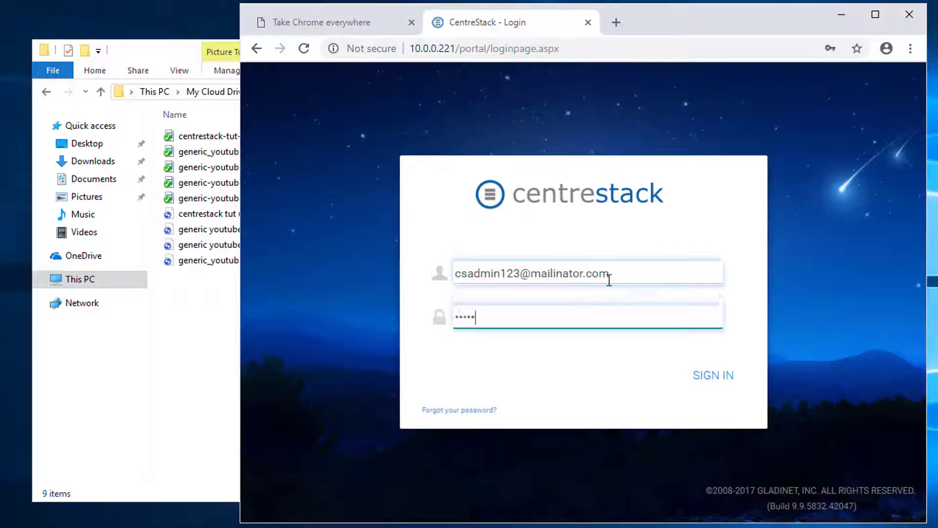
pyautogui.write('*****')
pyautogui.press('Return')
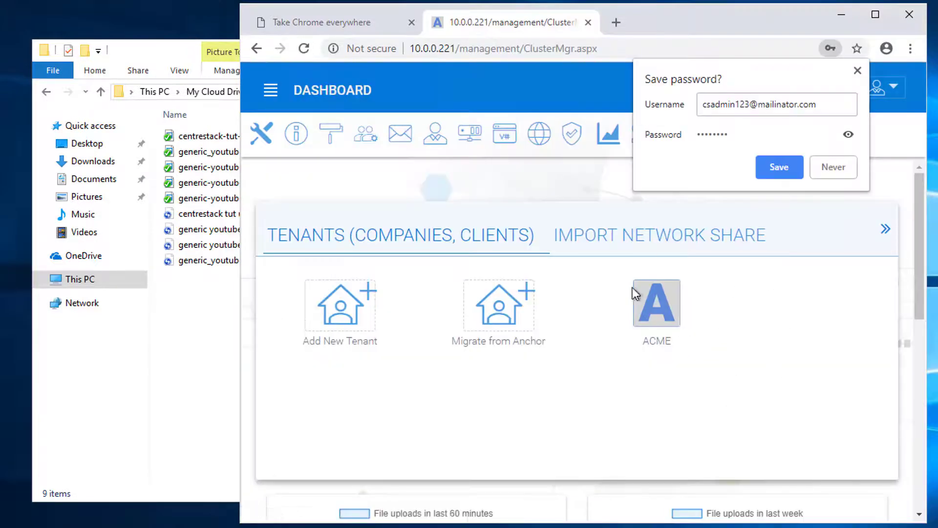
# Step: Open the ACME web file browser at Team Projects > Artwork in list view, showing five PNGs
pyautogui.click(642, 295)
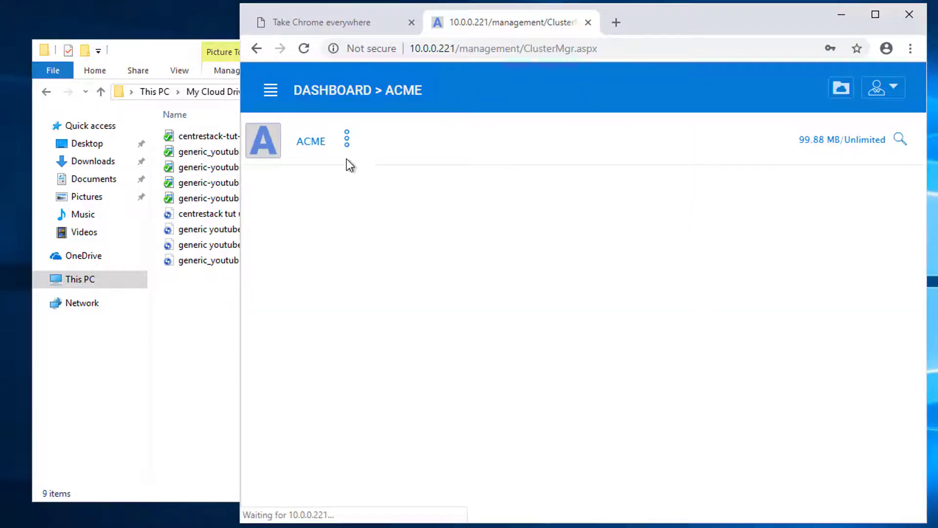
pyautogui.click(839, 88)
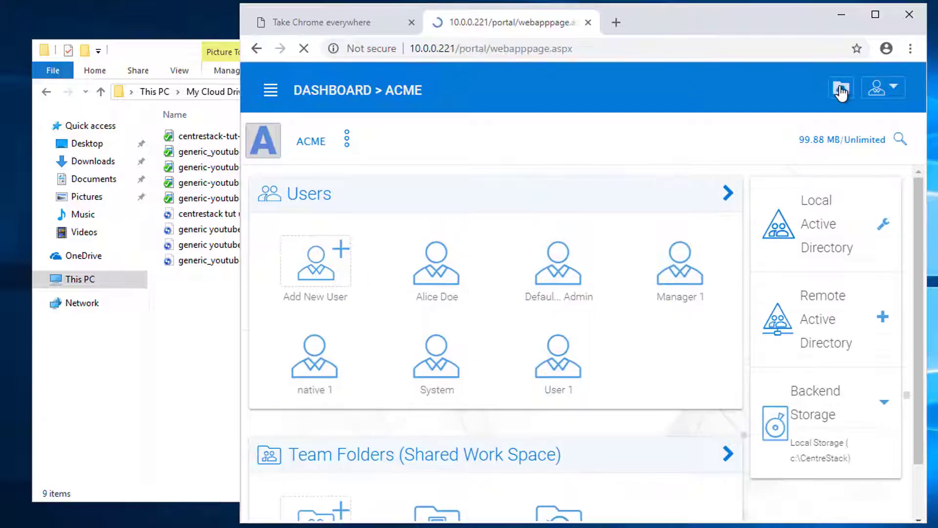
pyautogui.moveTo(686, 7); pyautogui.dragTo(740, 1)
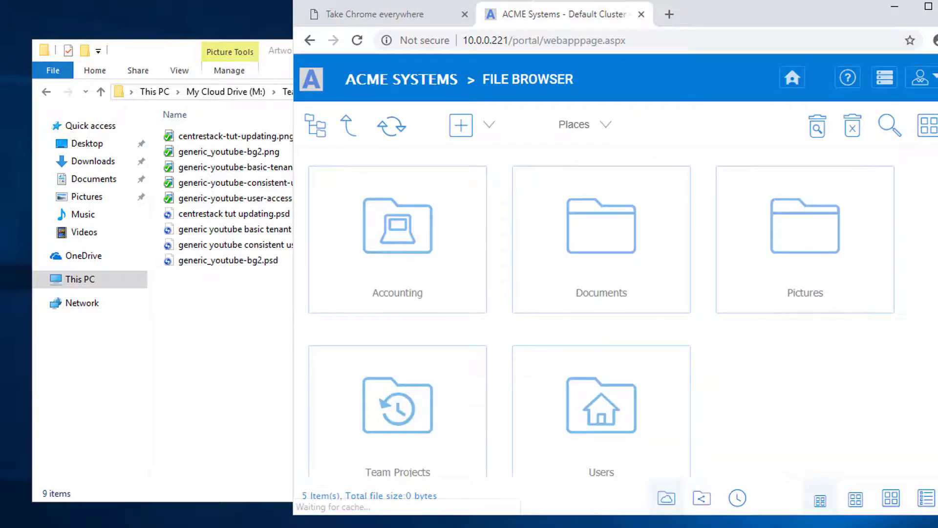
pyautogui.click(398, 406)
pyautogui.click(425, 240)
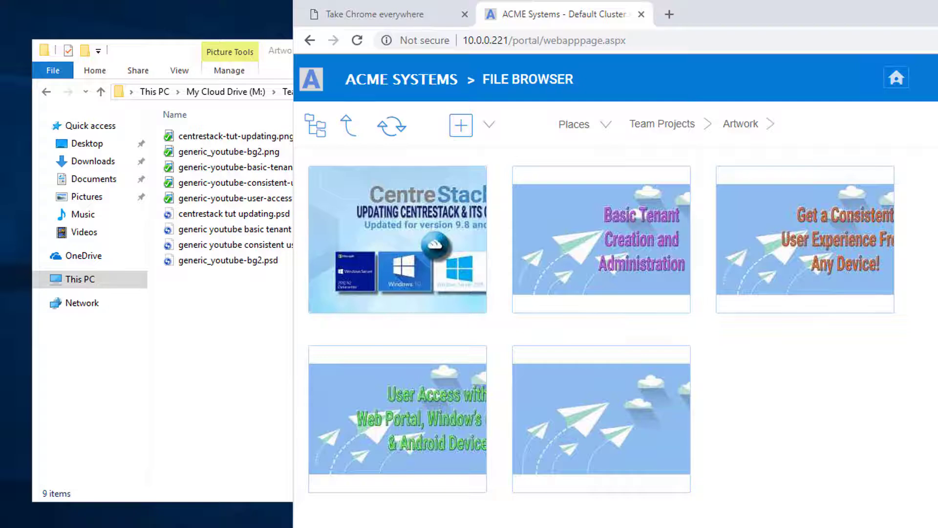
pyautogui.click(937, 125)
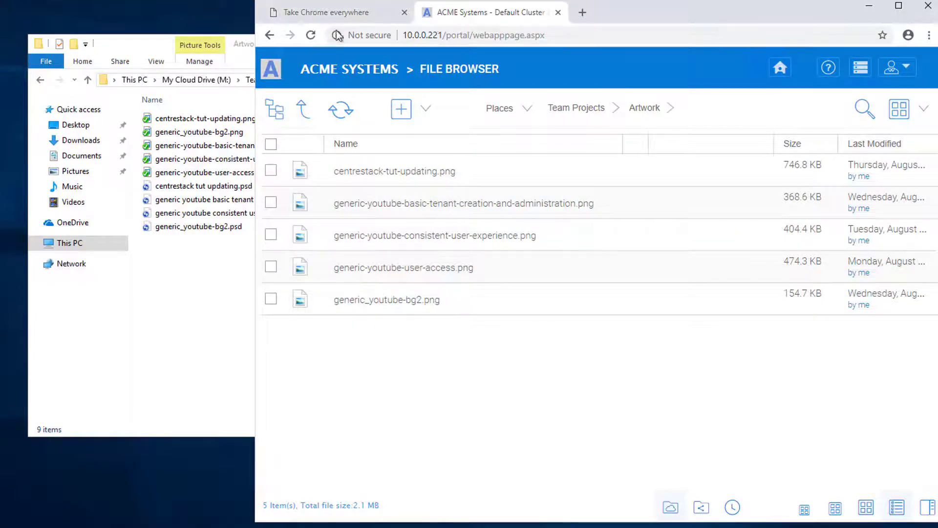
# Step: Close the extra Chrome tab and open ACME's Group Policy Folder & Storage settings
pyautogui.click(404, 12)
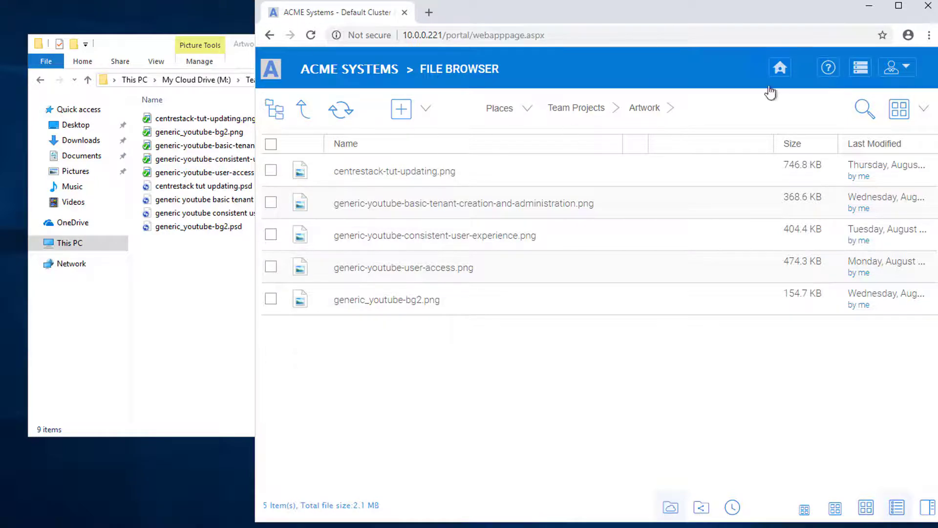
pyautogui.click(861, 69)
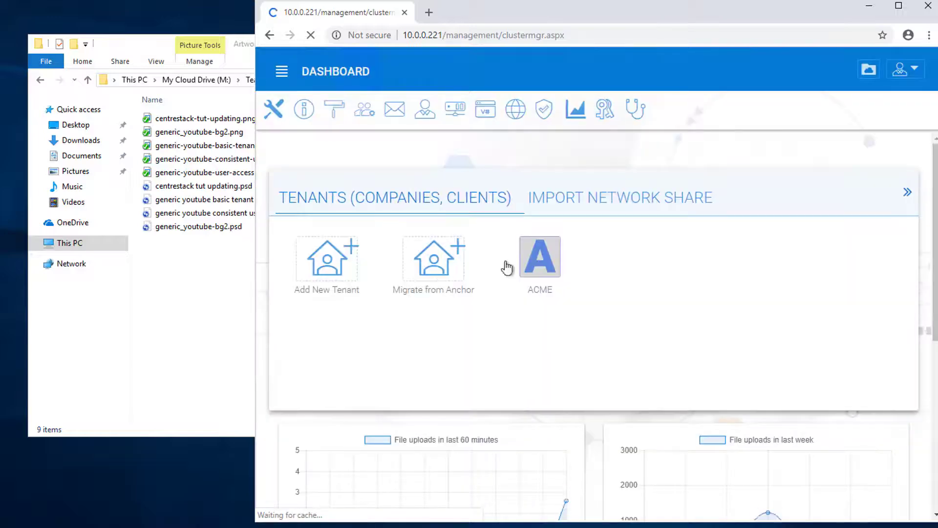
pyautogui.click(548, 275)
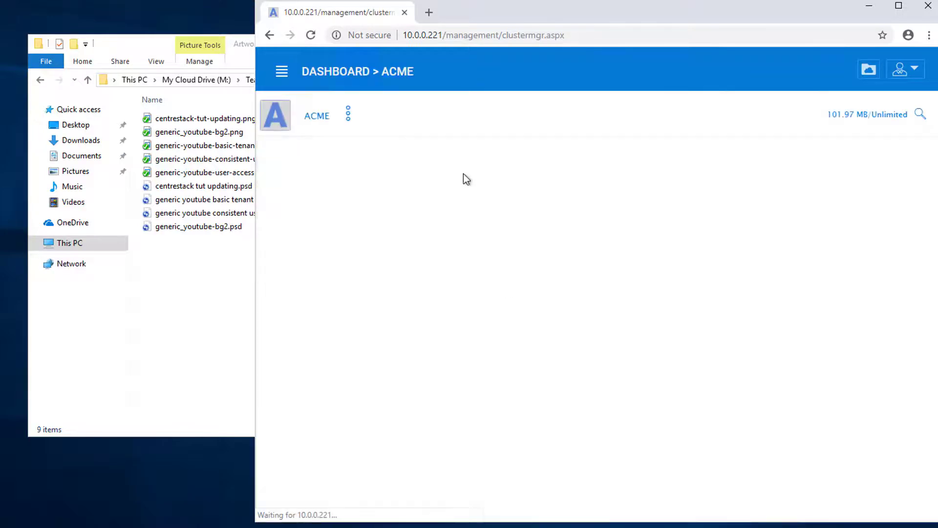
pyautogui.click(348, 117)
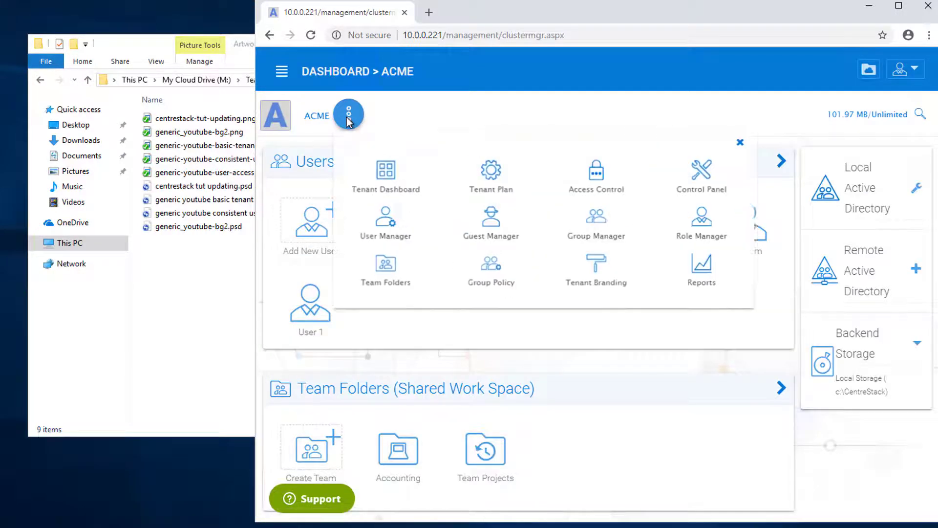
pyautogui.click(490, 272)
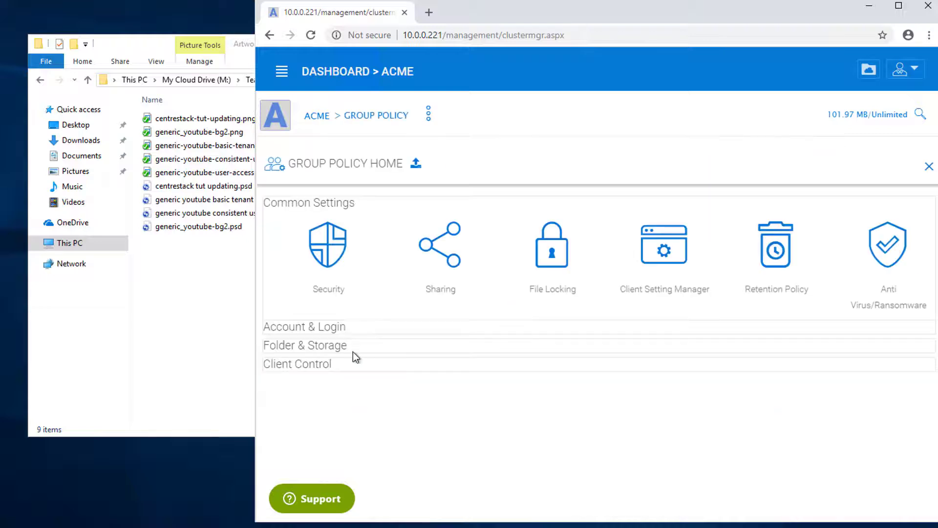
pyautogui.click(323, 348)
# Step: Change the attached-folder extension exclusion from [.pst][.psd] back to [.pst] and save the policy
pyautogui.click(667, 393)
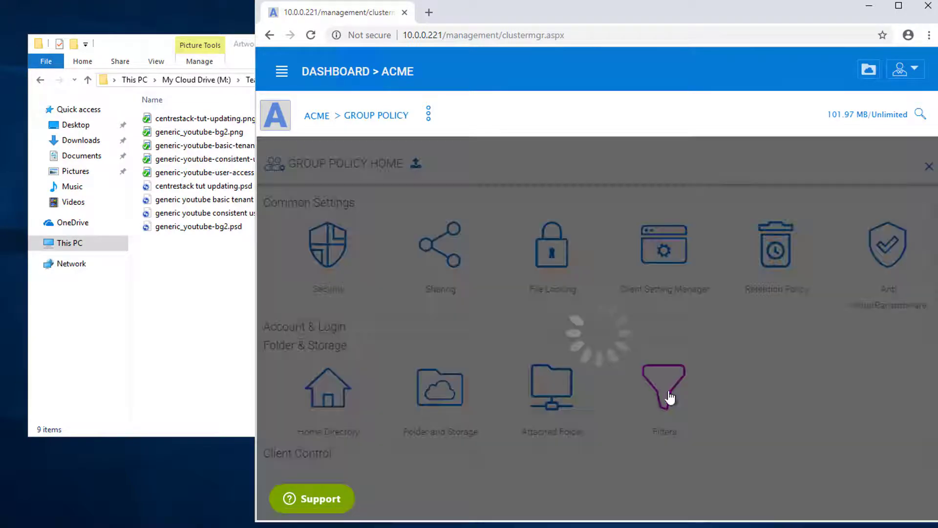
pyautogui.click(667, 225)
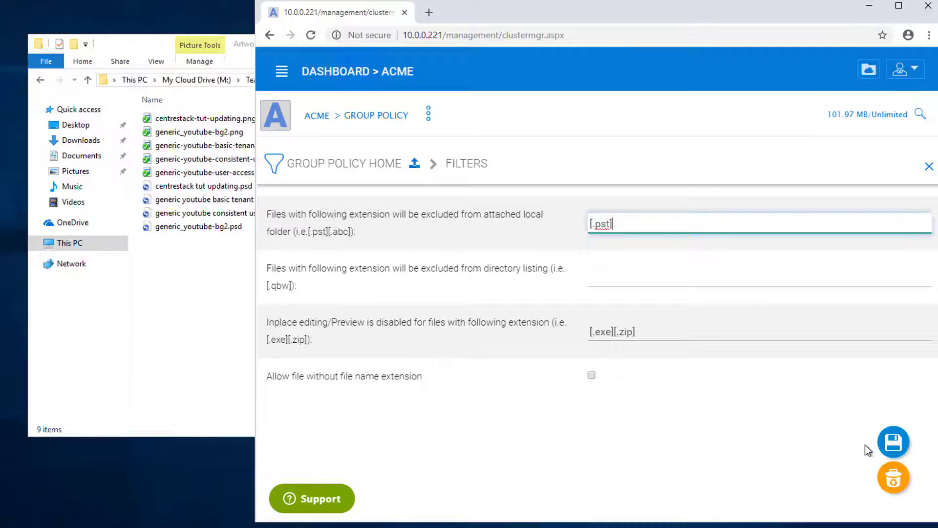
pyautogui.click(890, 442)
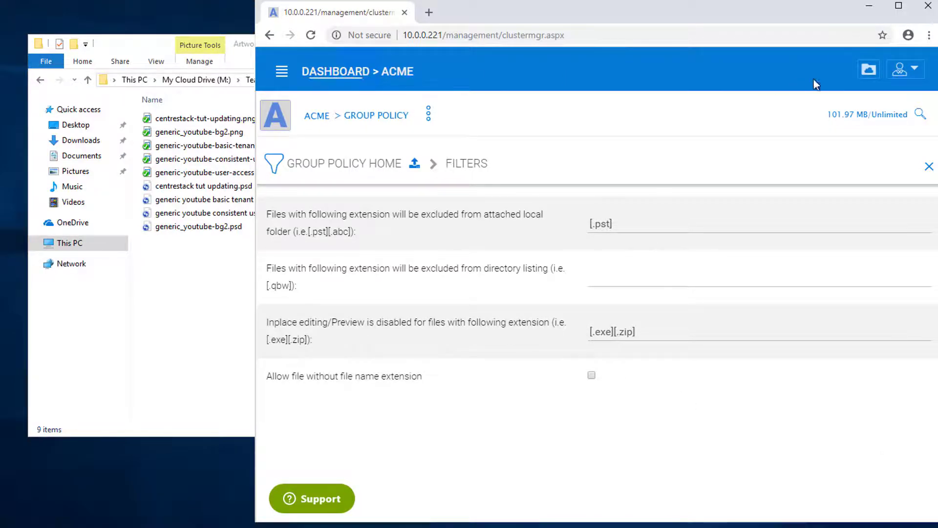
pyautogui.click(870, 74)
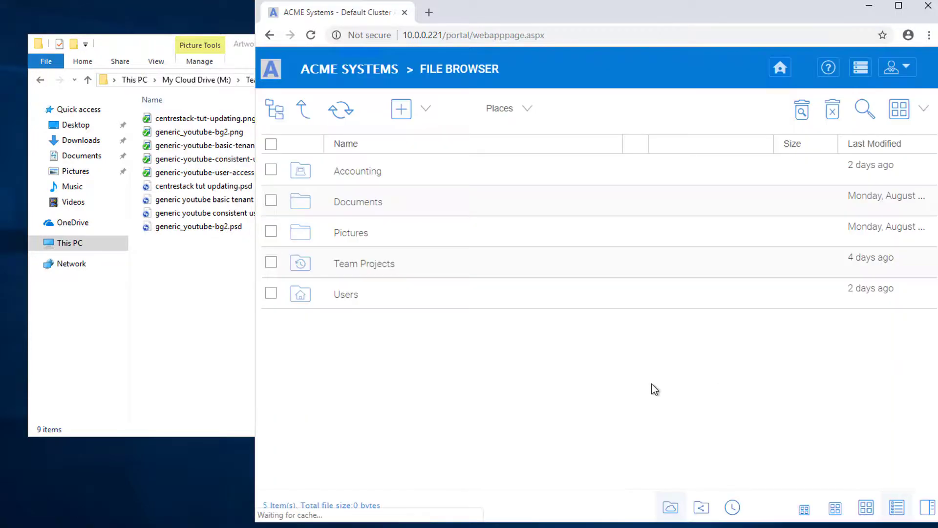
# Step: Open Team Projects > Artwork in the web File Browser, then force-refresh the local Artwork folder
pyautogui.click(342, 264)
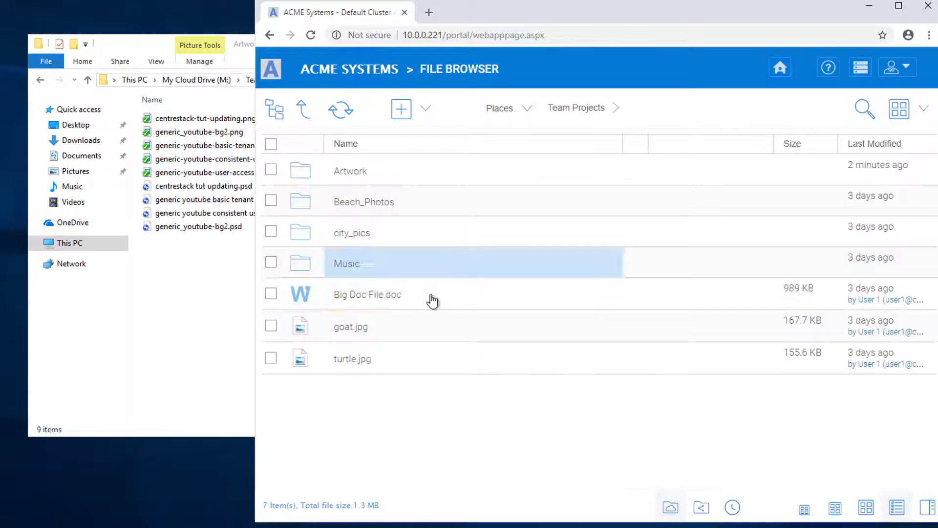
pyautogui.click(347, 175)
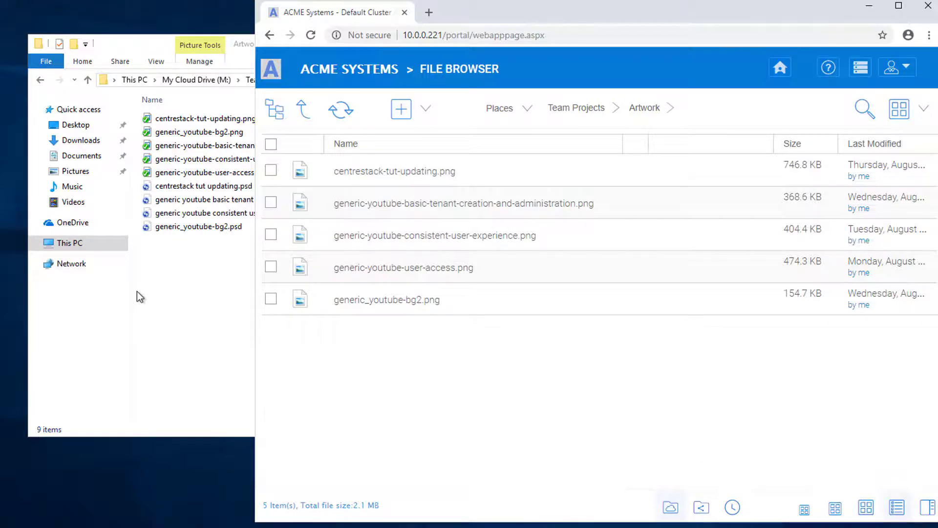
pyautogui.click(176, 299)
pyautogui.rightClick(171, 248)
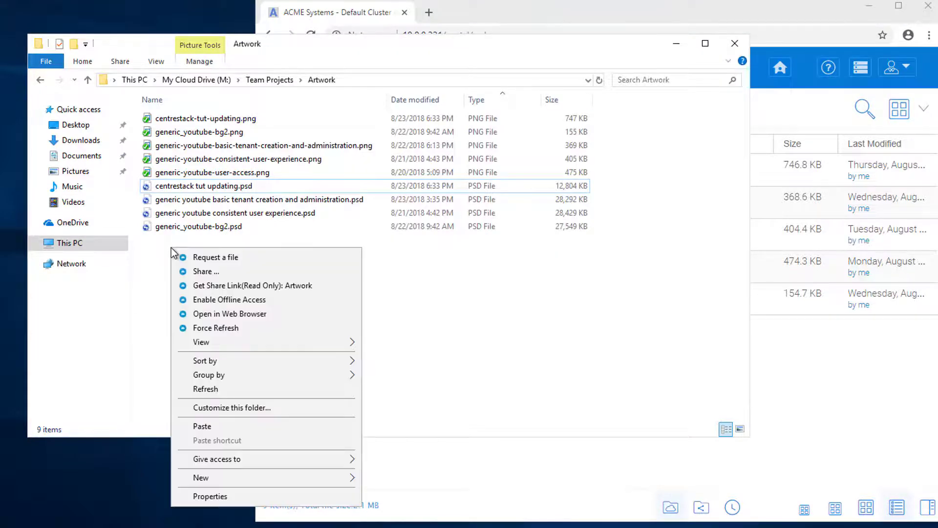
pyautogui.click(198, 333)
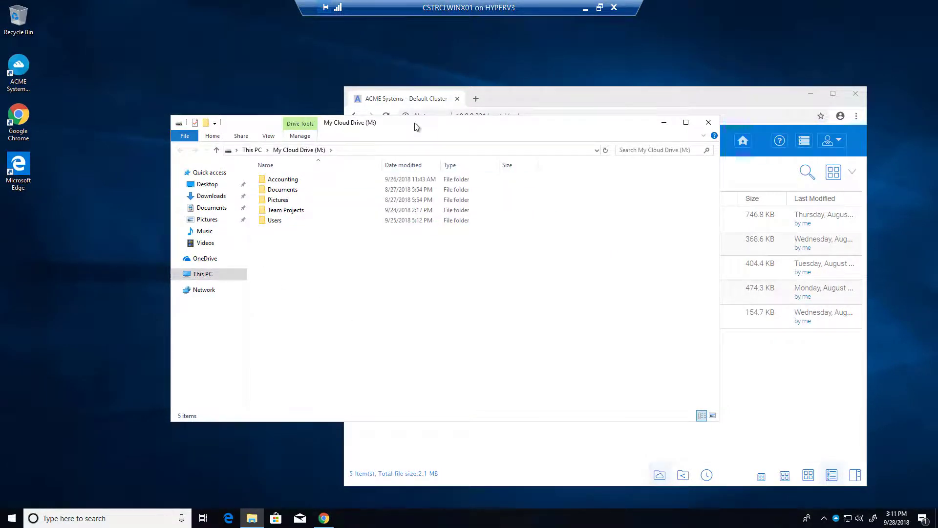
# Step: Open Team Projects > Artwork on the M: drive and reload the web Artwork listing
pyautogui.moveTo(415, 122); pyautogui.dragTo(286, 199)
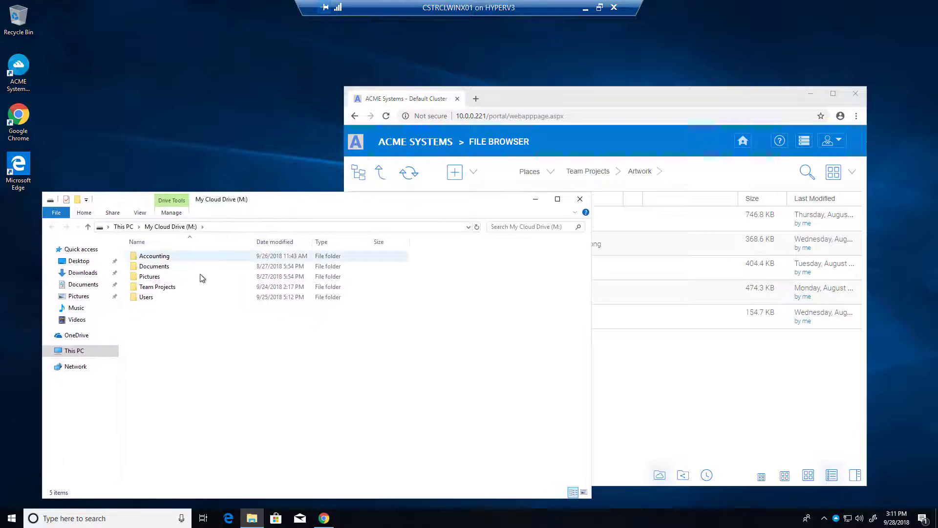
pyautogui.click(170, 289)
pyautogui.doubleClick(168, 290)
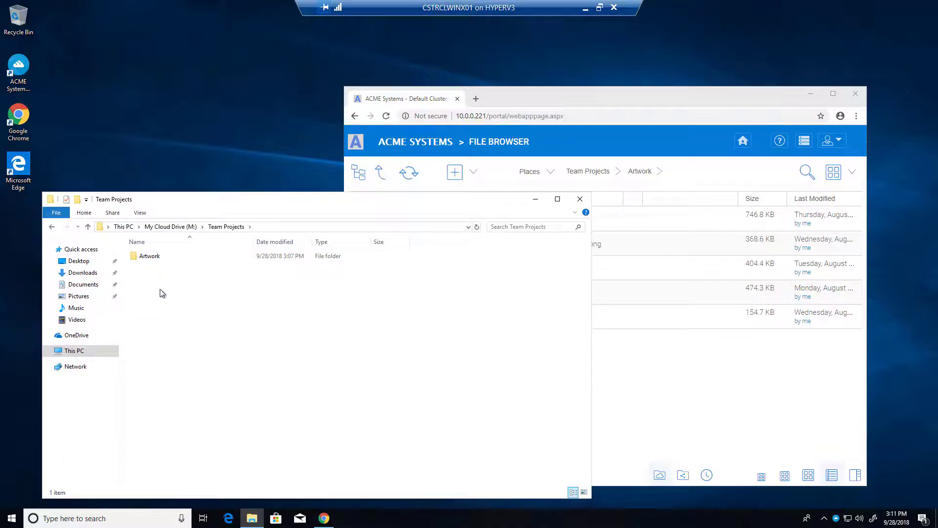
pyautogui.doubleClick(162, 255)
pyautogui.click(640, 393)
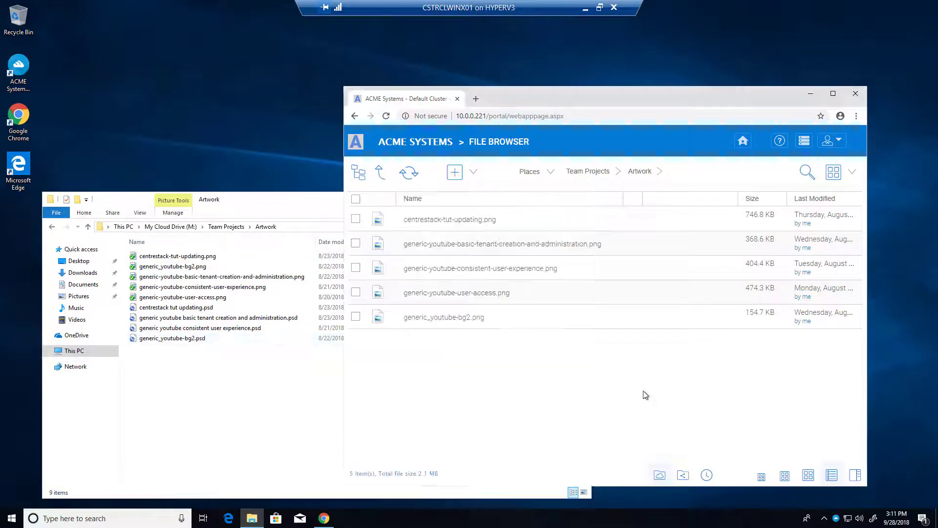
pyautogui.click(416, 181)
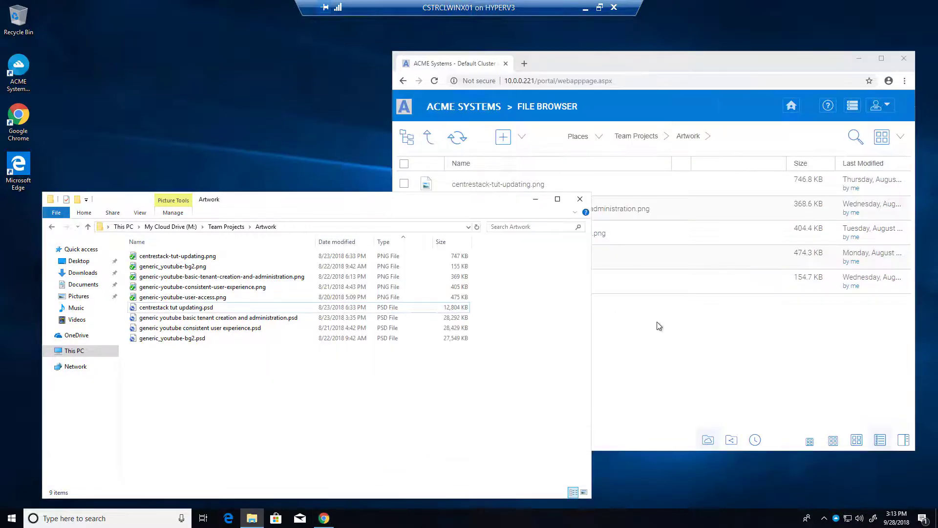
# Step: Refresh the local Artwork folder and select its four PSD files
pyautogui.click(658, 326)
pyautogui.click(256, 368)
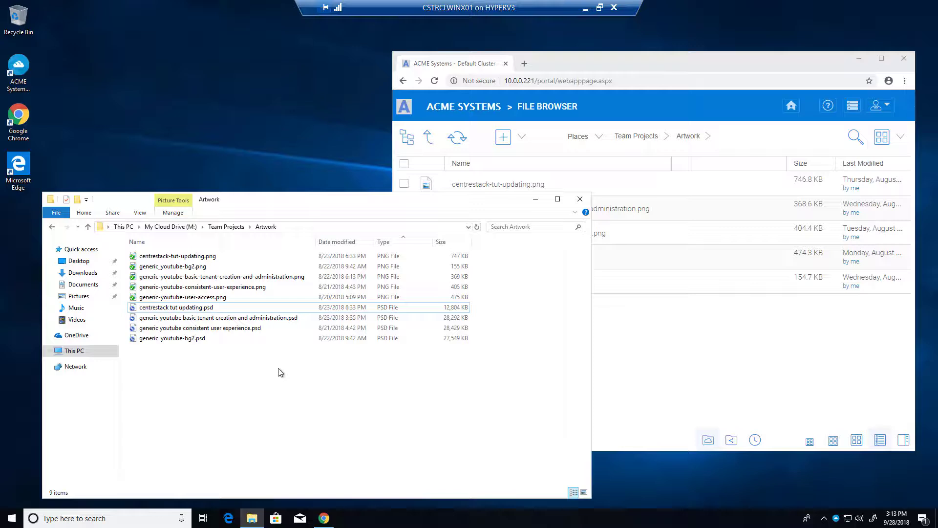
pyautogui.click(691, 337)
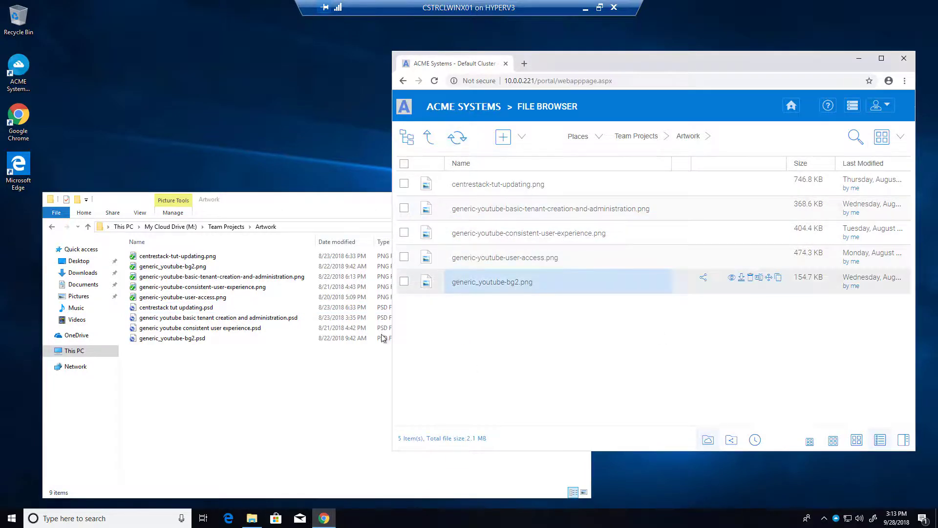
pyautogui.click(251, 375)
pyautogui.rightClick(214, 368)
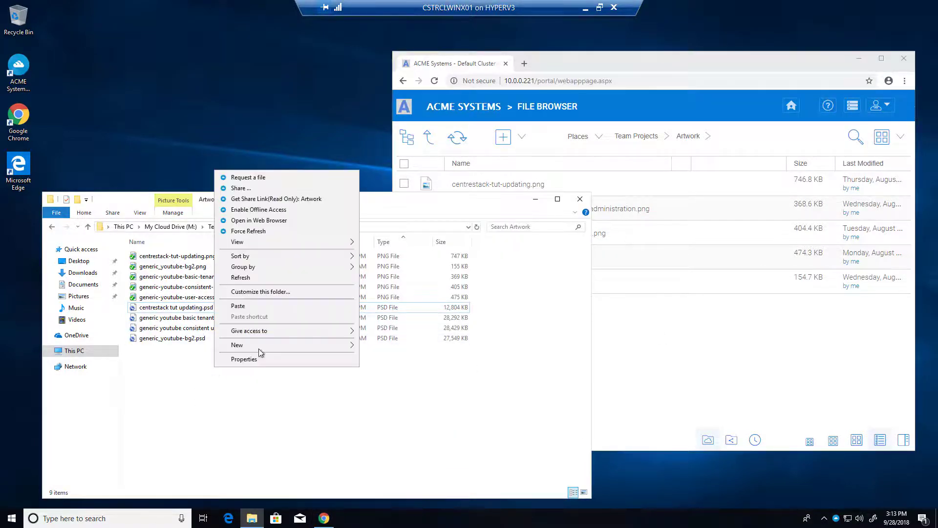
pyautogui.click(242, 277)
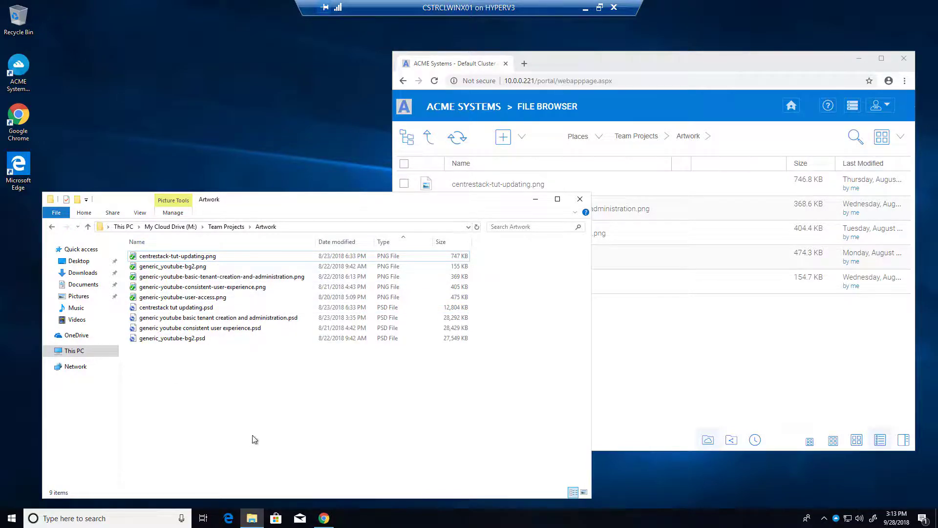
pyautogui.moveTo(203, 369); pyautogui.dragTo(166, 95)
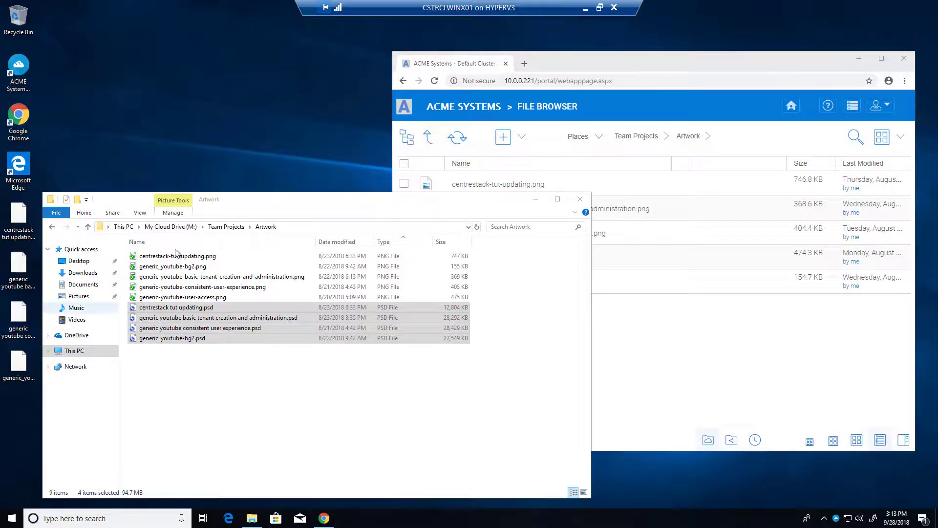
# Step: Permanently delete the four PSD files from the local Artwork folder
pyautogui.click(246, 218)
pyautogui.rightClick(211, 336)
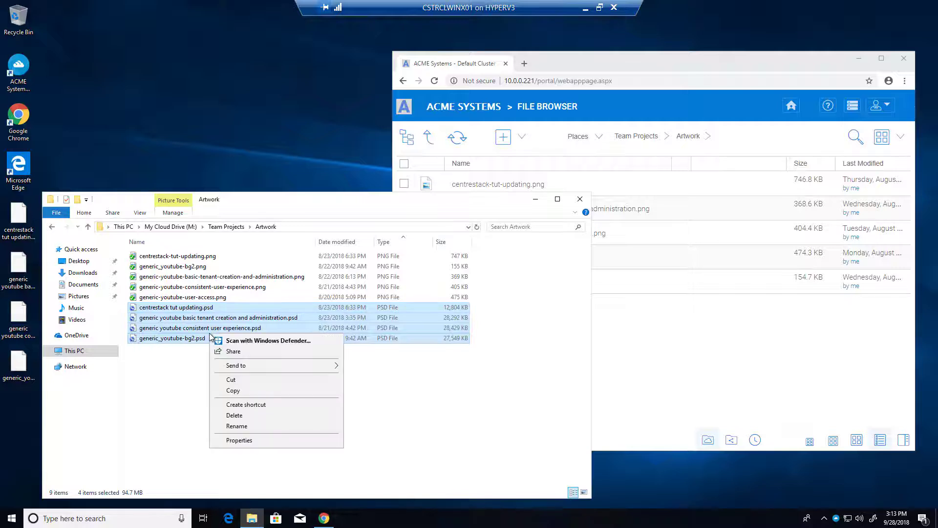
pyautogui.click(239, 416)
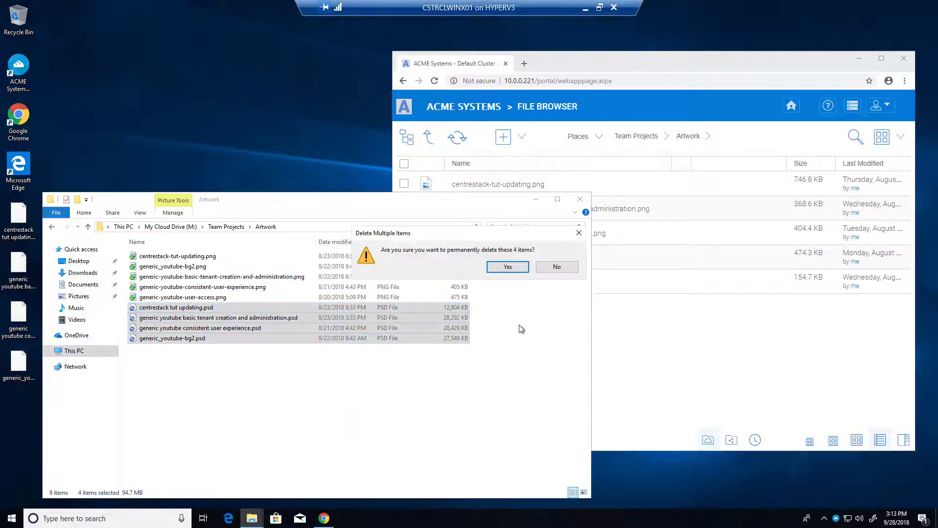
pyautogui.click(510, 268)
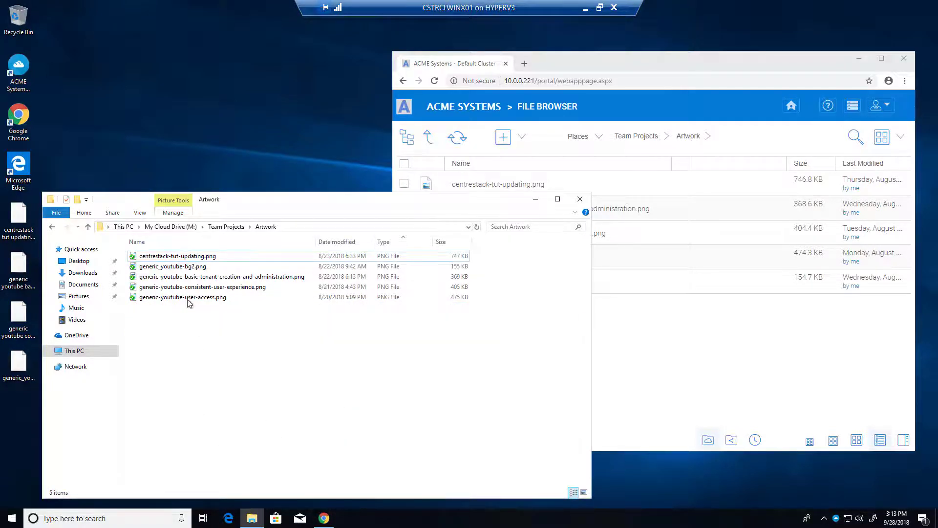
# Step: Refresh Artwork and copy the four desktop PSD files back into it
pyautogui.rightClick(176, 329)
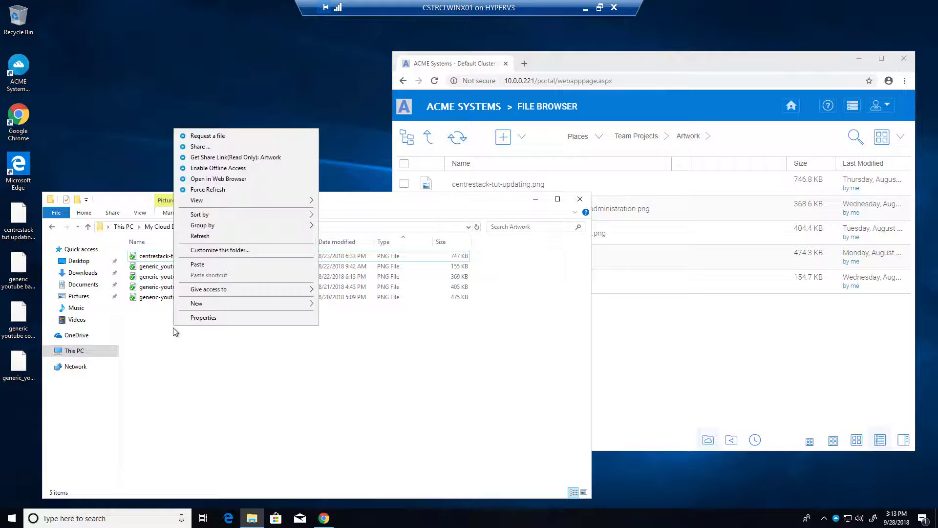
pyautogui.click(210, 238)
pyautogui.moveTo(11, 406); pyautogui.dragTo(214, 374)
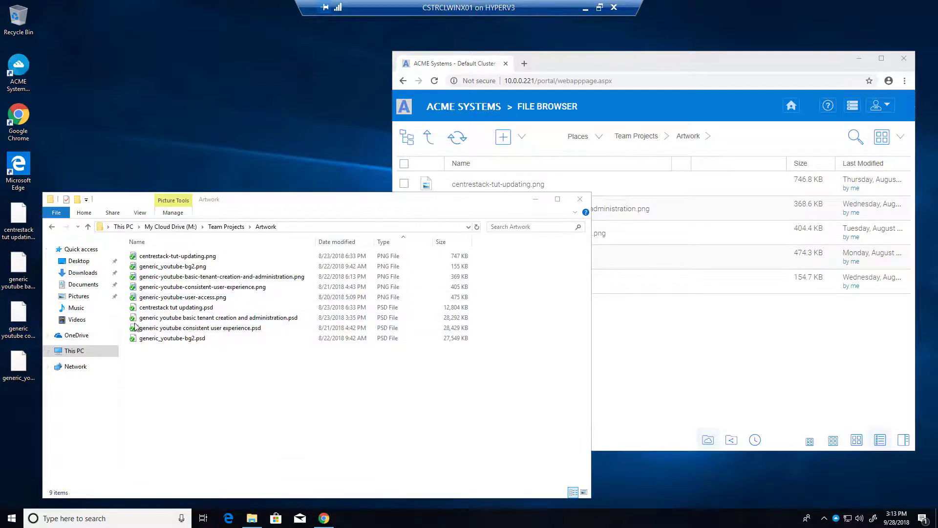
pyautogui.click(735, 353)
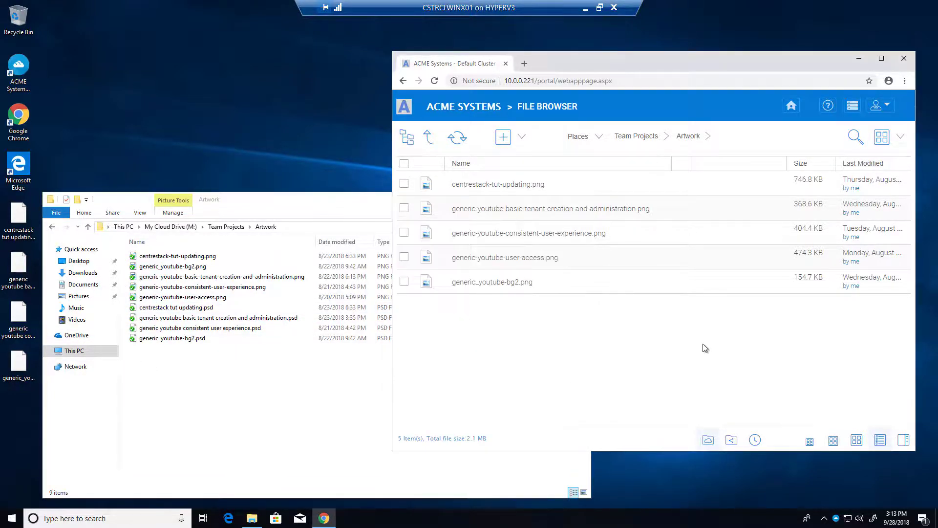
# Step: Refresh the web Artwork listing so all nine files show, including the four PSDs as v2
pyautogui.click(458, 137)
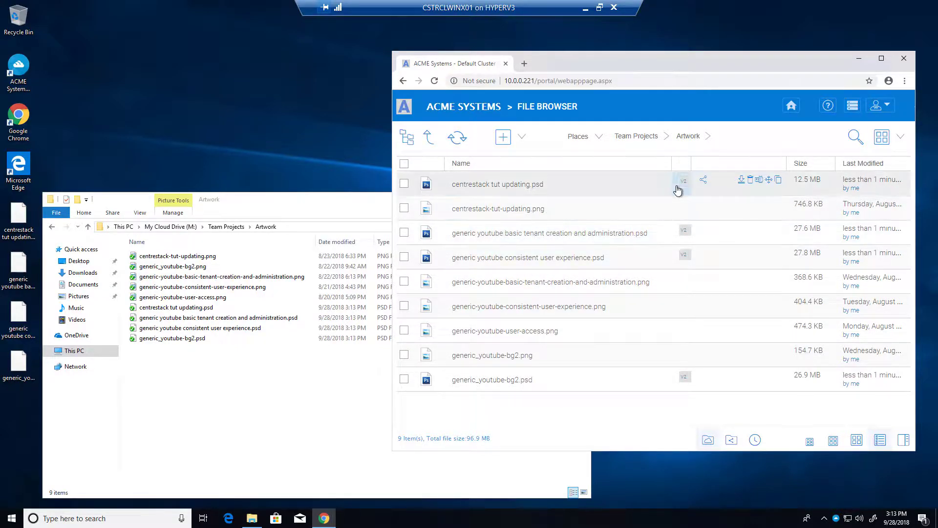
pyautogui.moveTo(705, 69)
pyautogui.mouseDown()
pyautogui.moveTo(695, 79)
pyautogui.moveTo(724, 68)
pyautogui.moveTo(695, 66)
pyautogui.mouseUp()
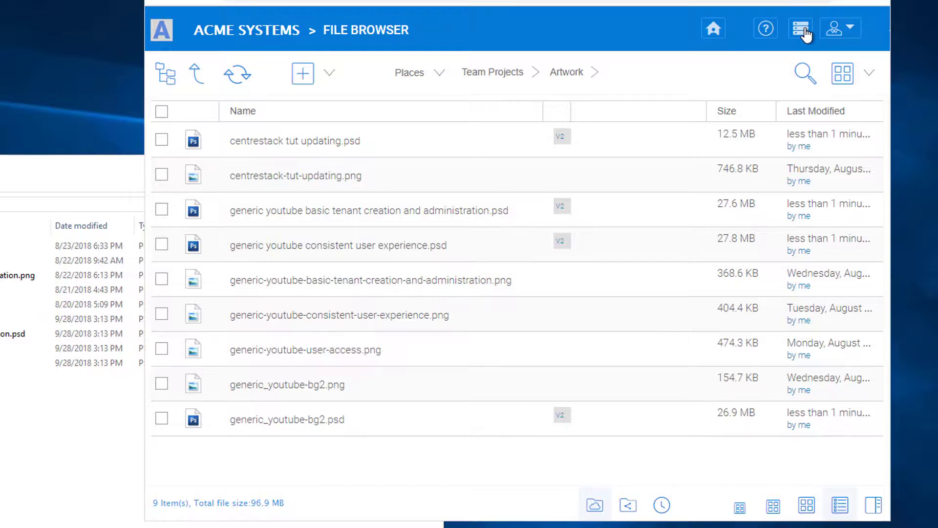
# Step: Open ACME's Group Policy Filters and check the attached-folder exclusion reads [.pst]
pyautogui.click(804, 32)
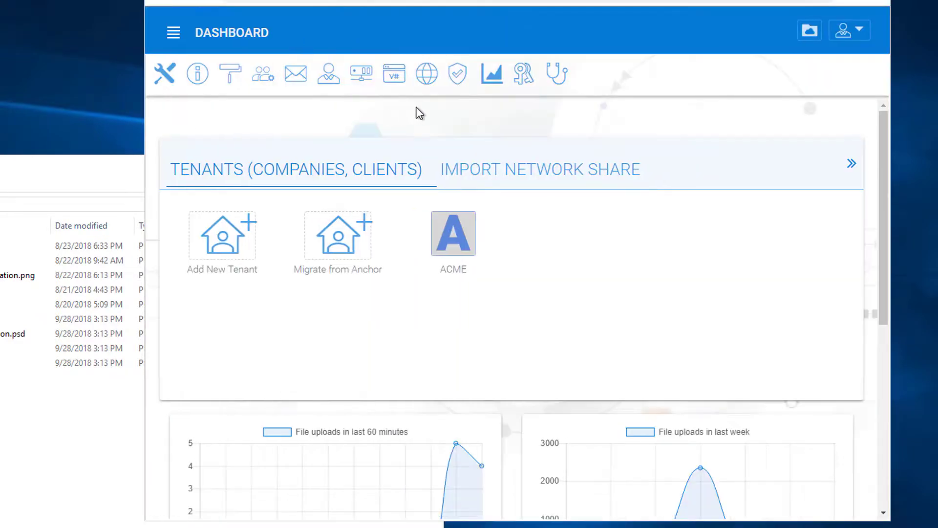
pyautogui.click(446, 224)
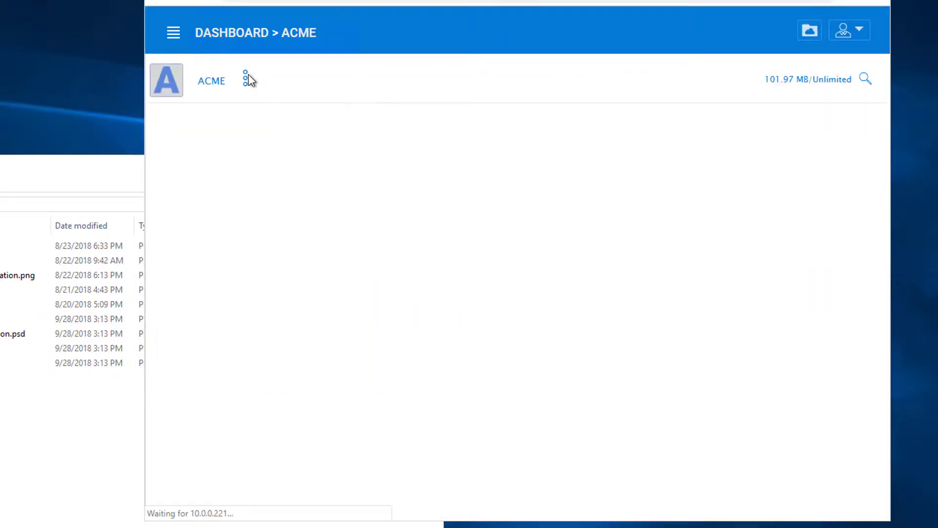
pyautogui.click(246, 78)
pyautogui.click(402, 244)
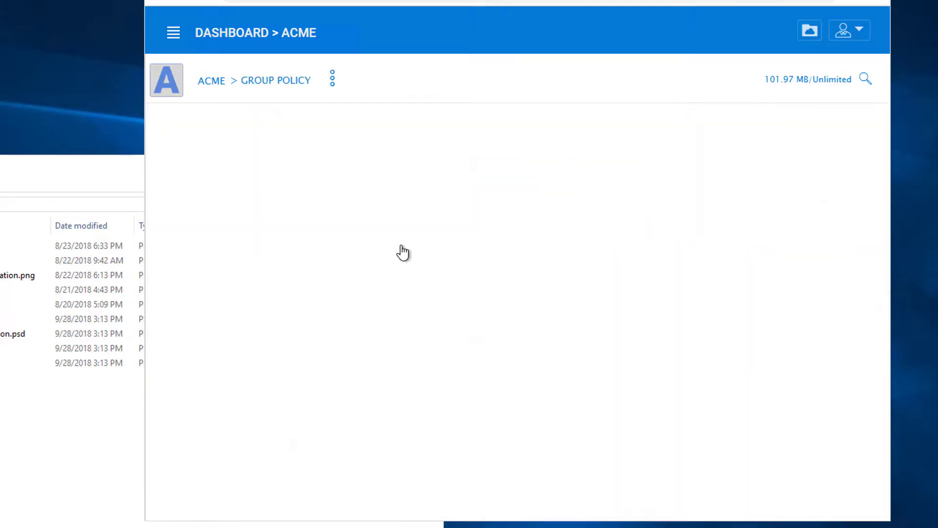
pyautogui.click(211, 334)
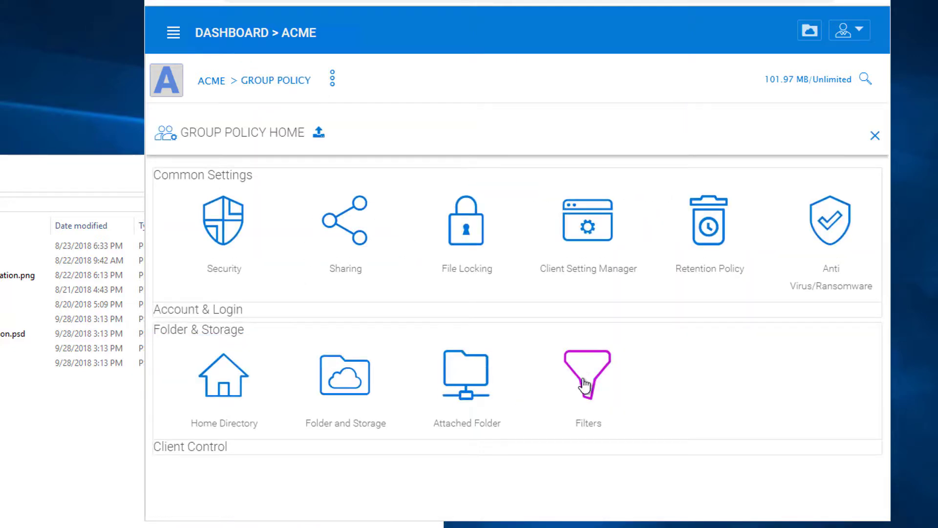
pyautogui.click(593, 379)
pyautogui.click(555, 199)
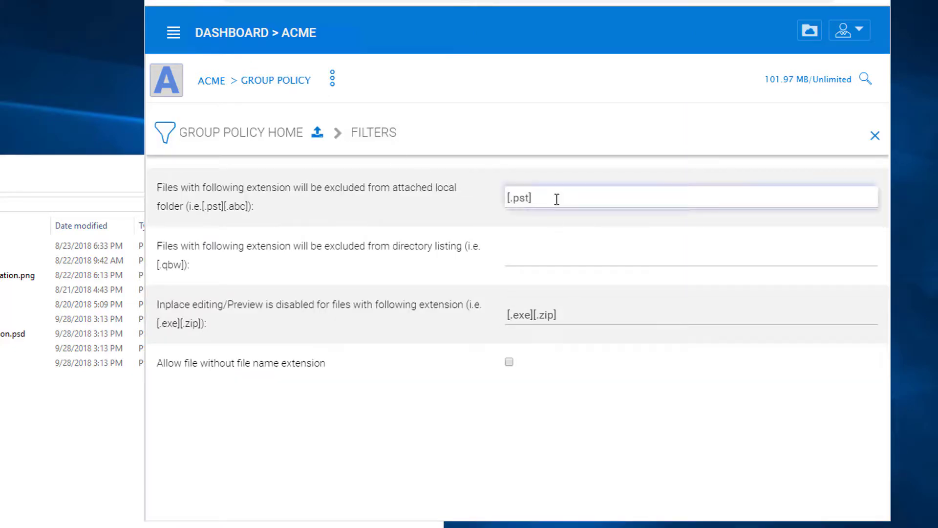